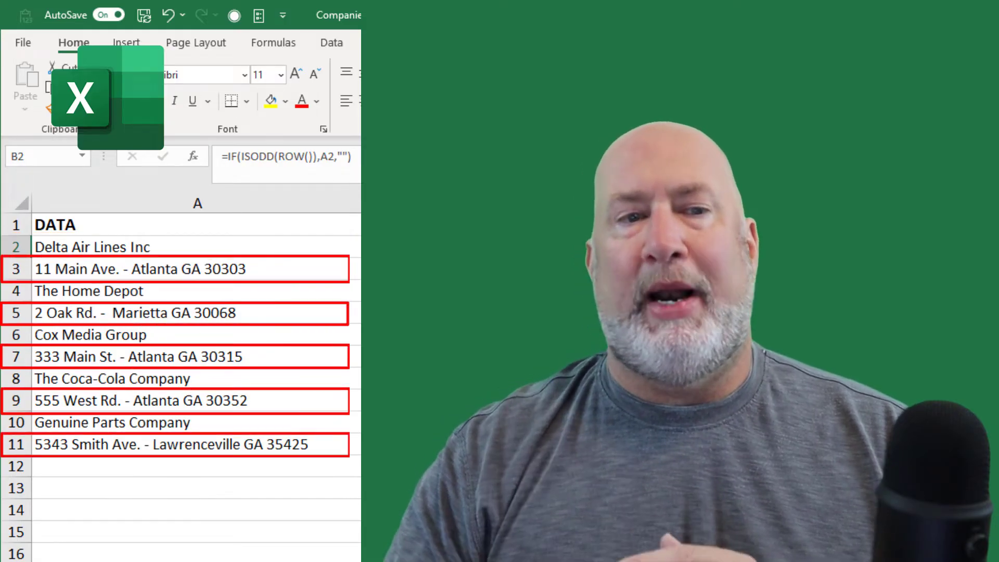
Look over the company names, then enter =ROW() in B2 so it shows 2
click(138, 248)
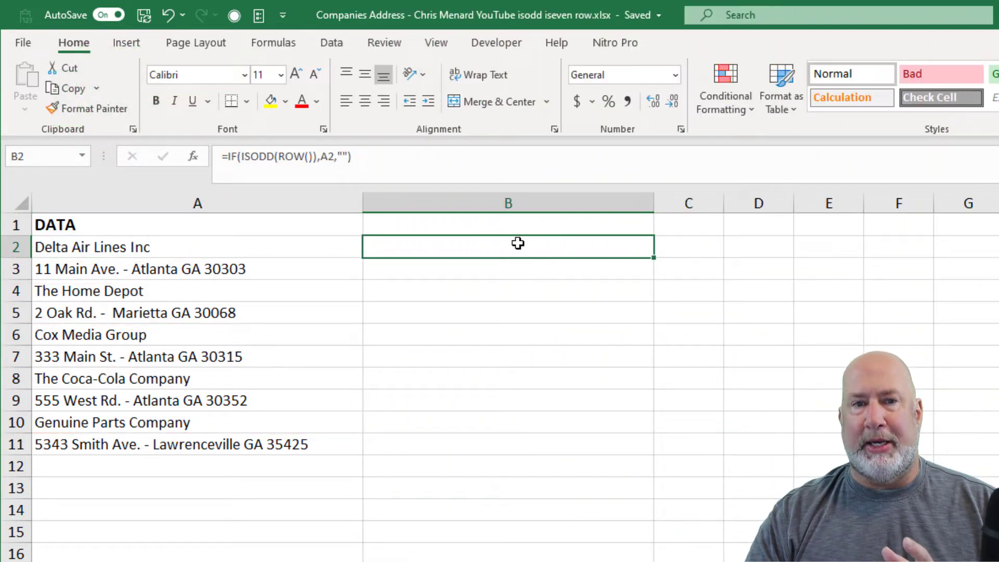
click(195, 294)
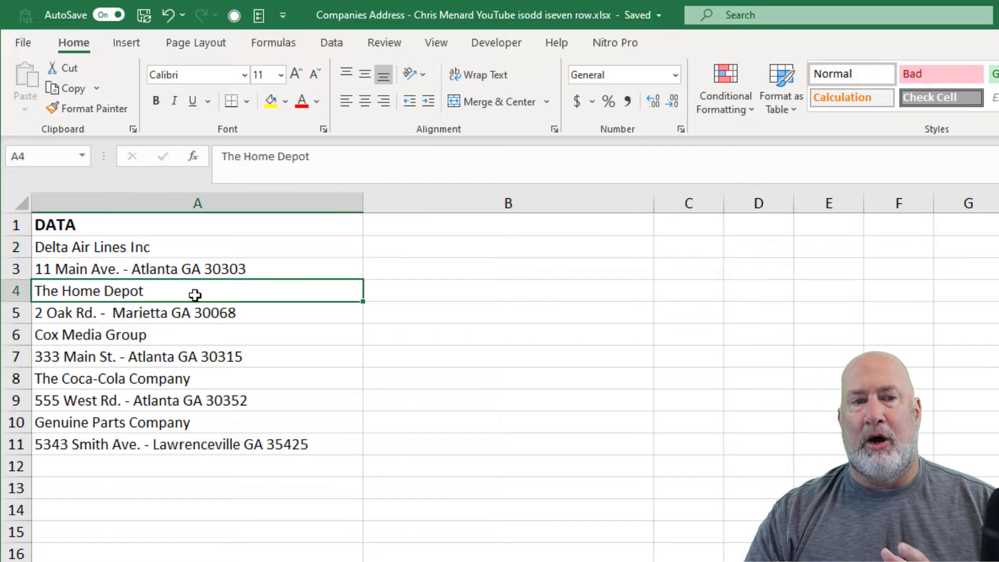
click(461, 286)
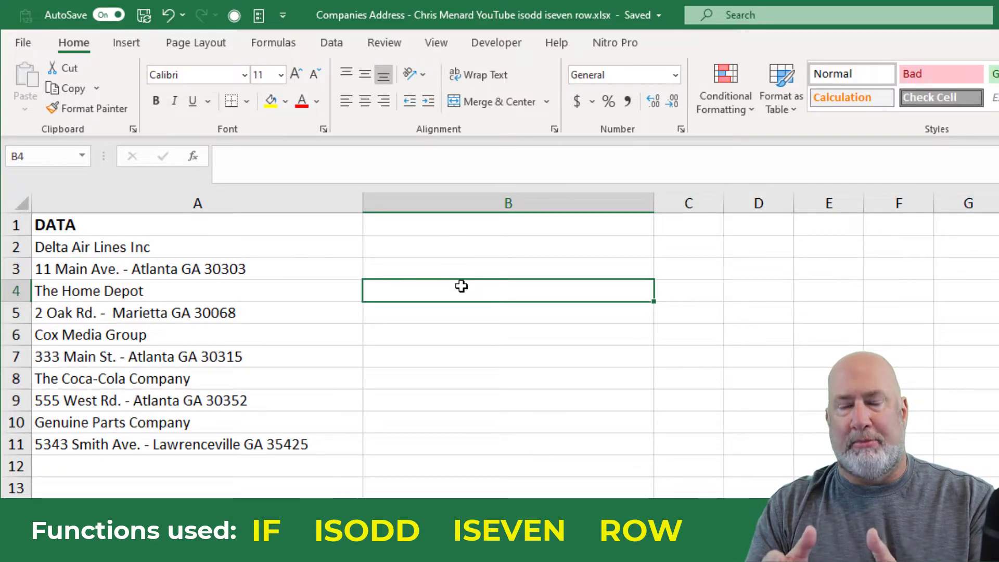
key(Up)
key(Up)
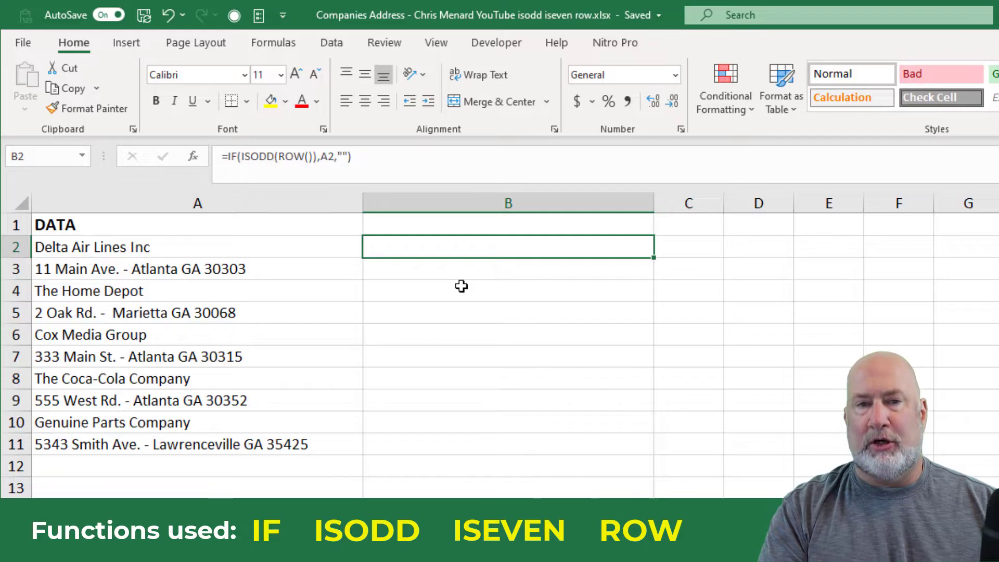
text(=row)
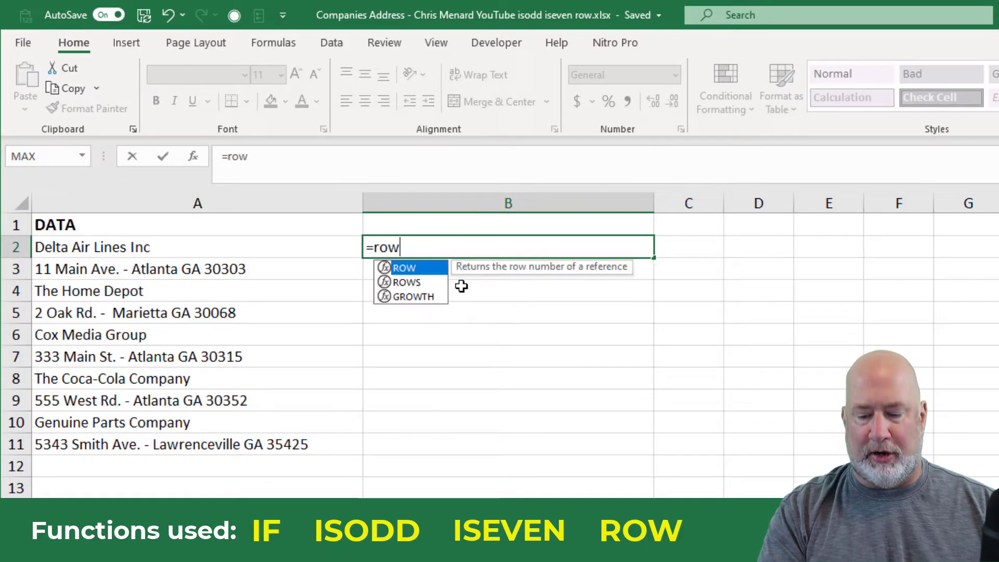
text(())
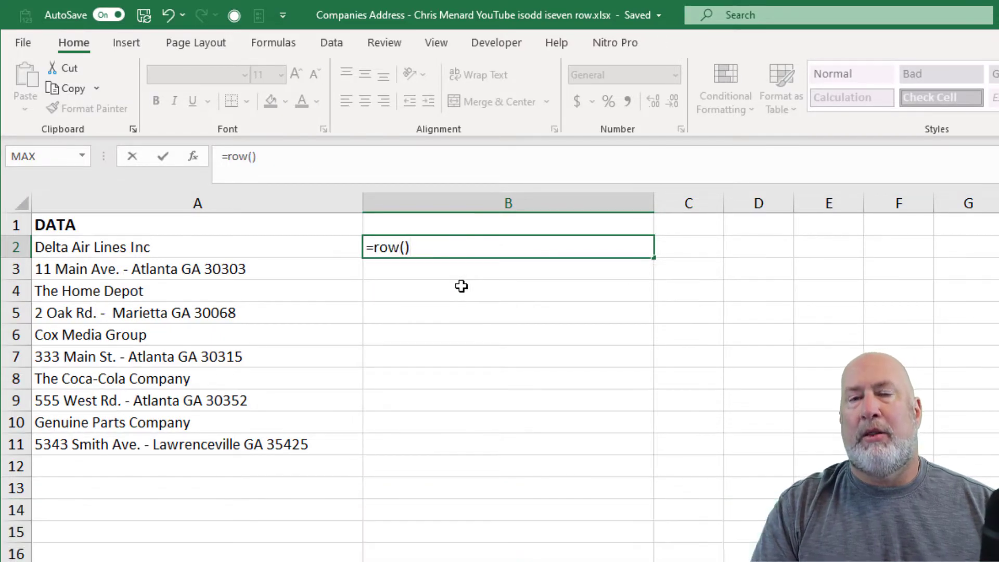
key(Return)
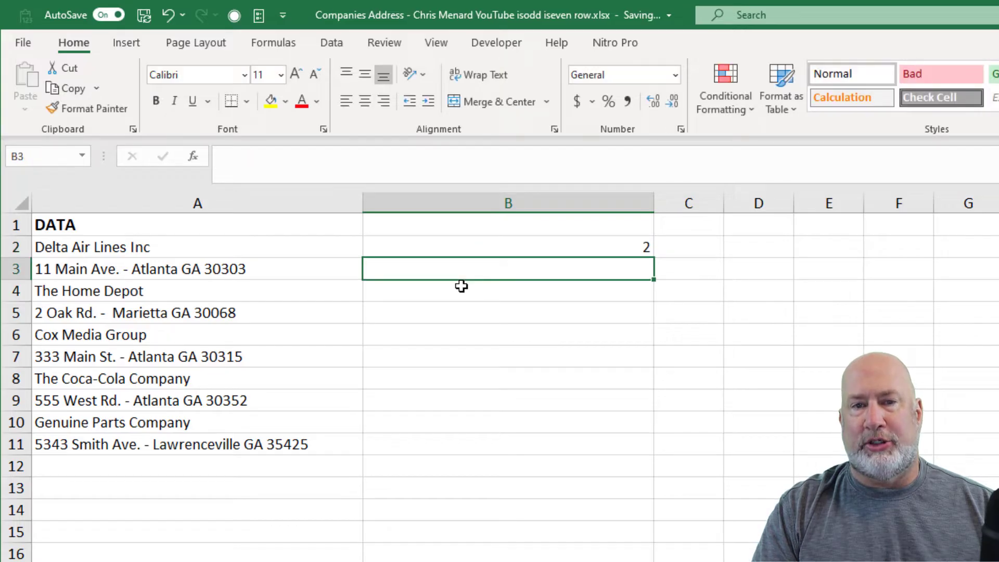
Try =ROW() in B5 and B7 as well, showing 5 and 7
key(Down)
key(Down)
text(=r)
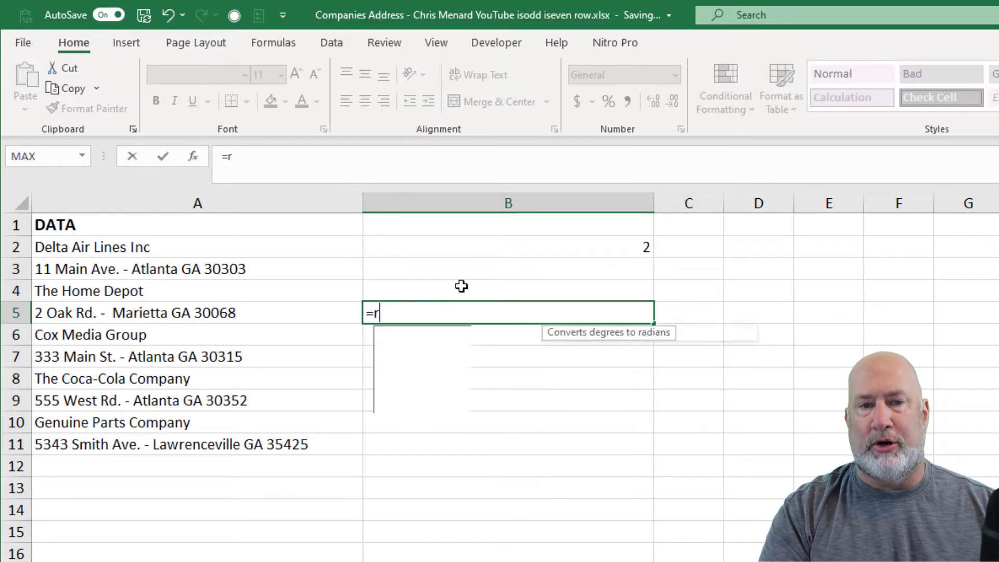
text(ow())
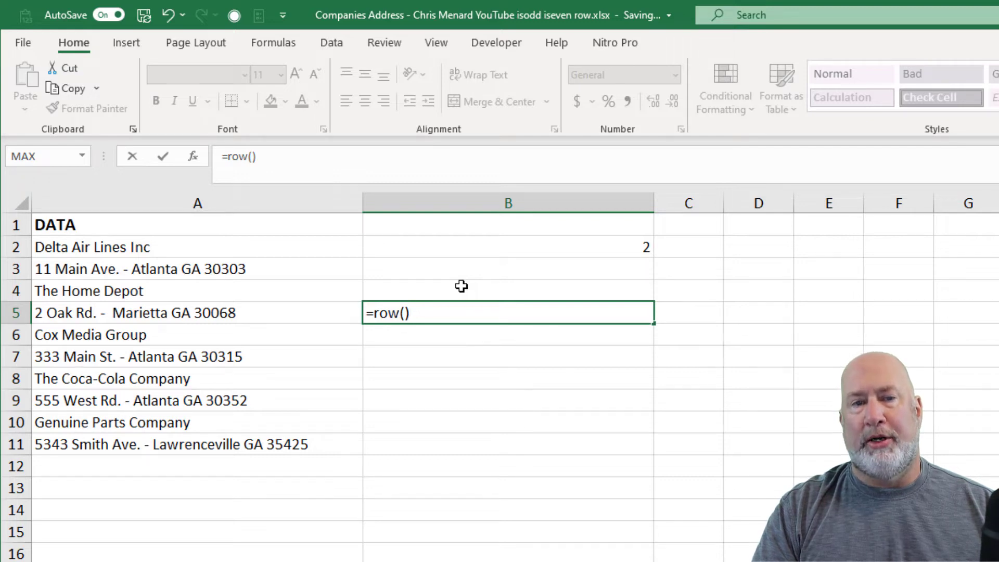
key(Return)
key(Up)
key(Down)
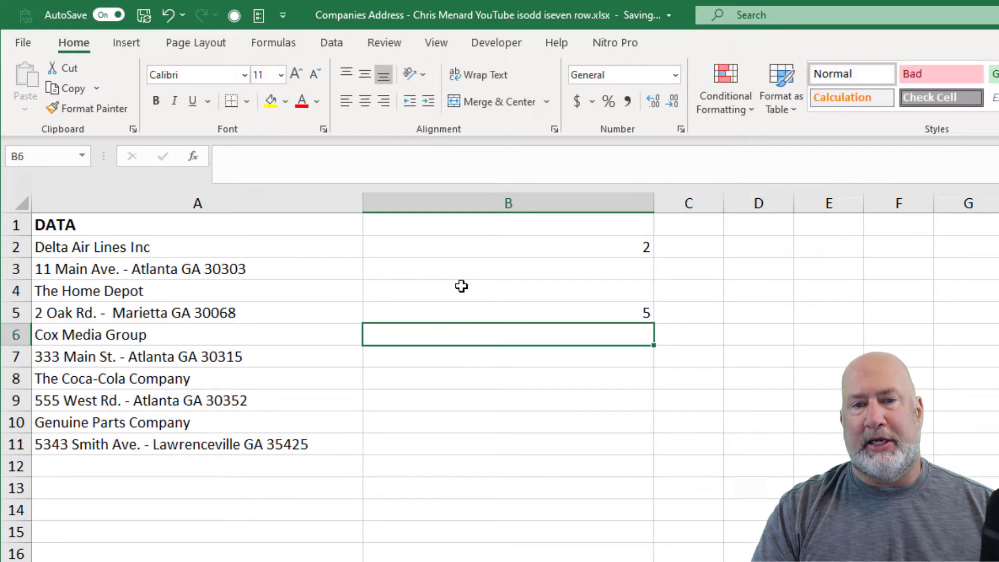
key(Down)
text(=row)
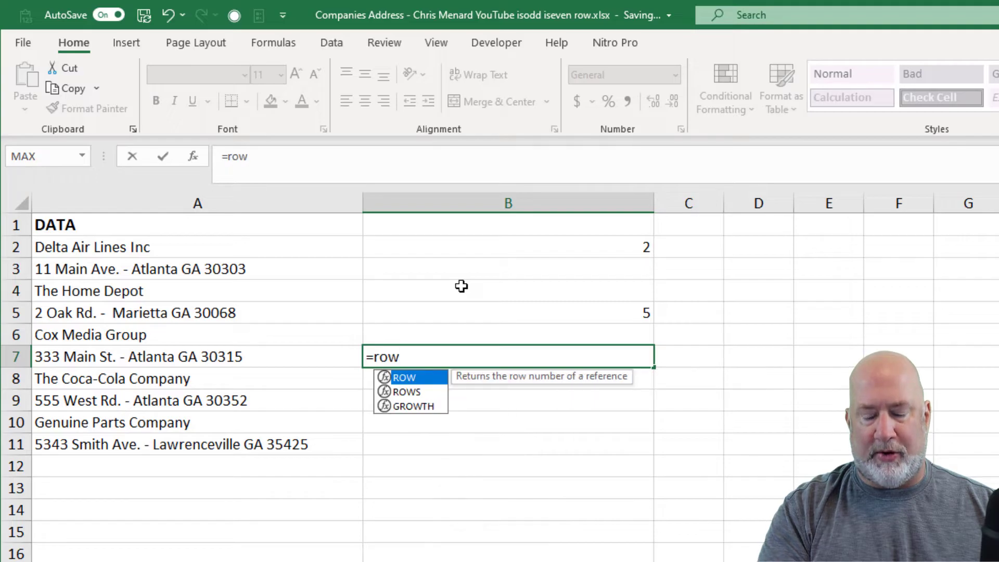
text(())
key(Return)
Clear the trial values from B7 and B5 and return to B2
key(Up)
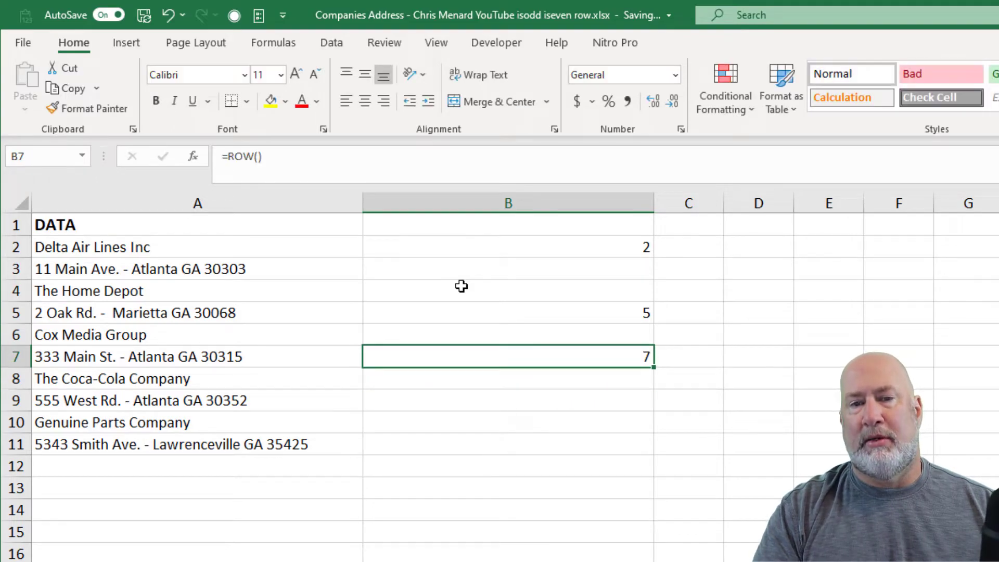
key(Delete)
key(Up)
key(Up)
key(Delete)
key(Up)
key(Up)
key(Up)
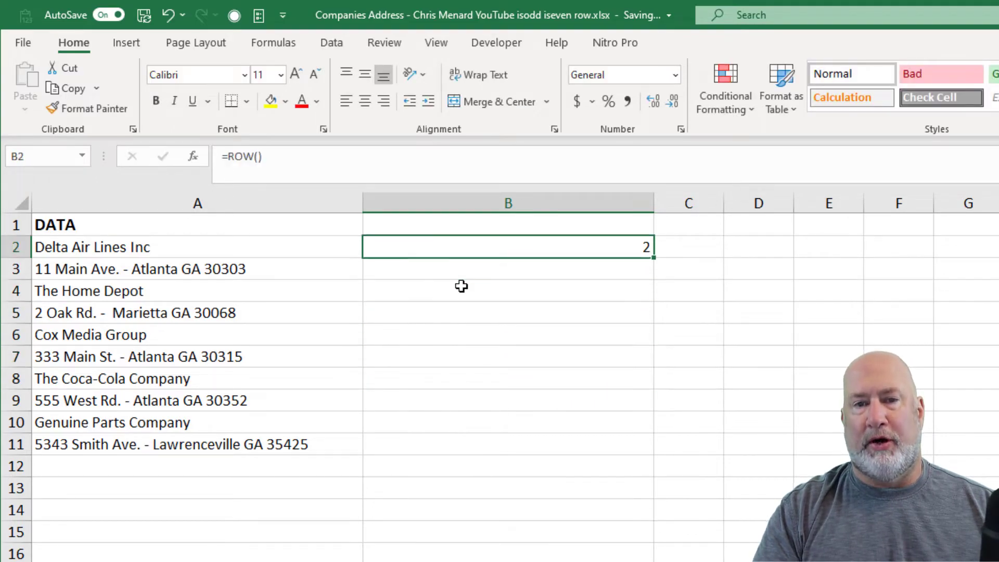
Enter =ISODD(2) in B2 to test whether 2 is odd
text(=)
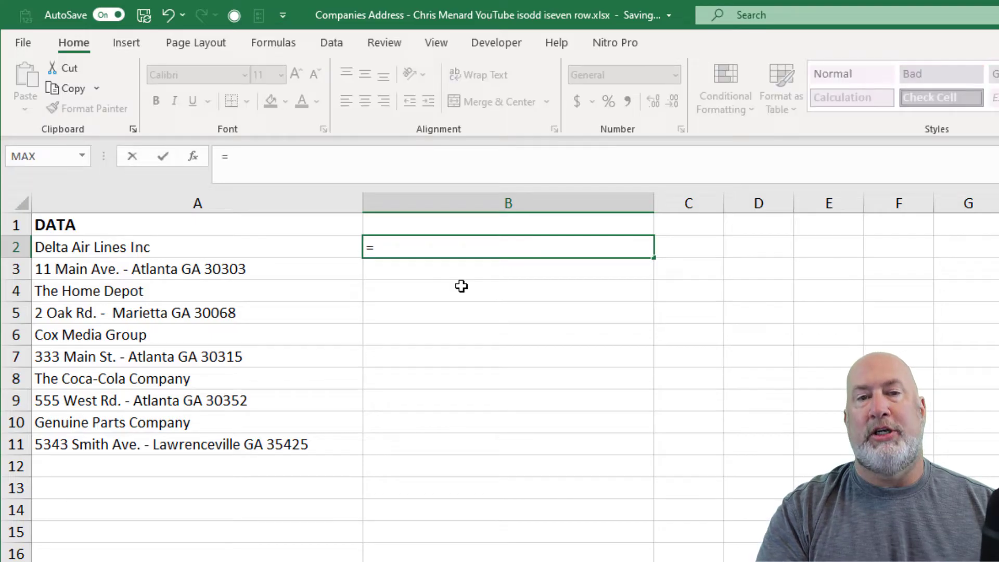
text(os)
key(BackSpace)
key(BackSpace)
text(is)
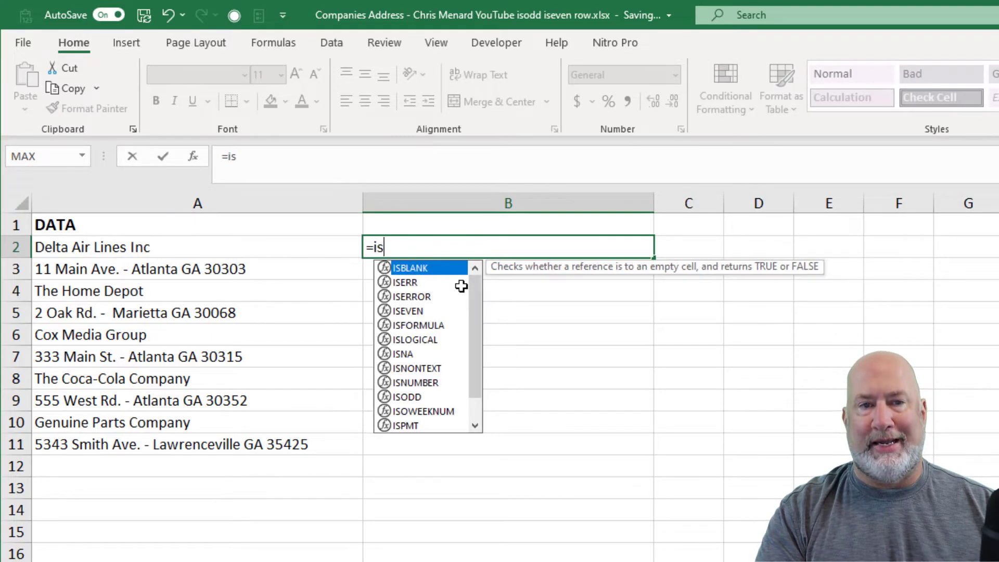
text(odd)
key(Tab)
text(2)
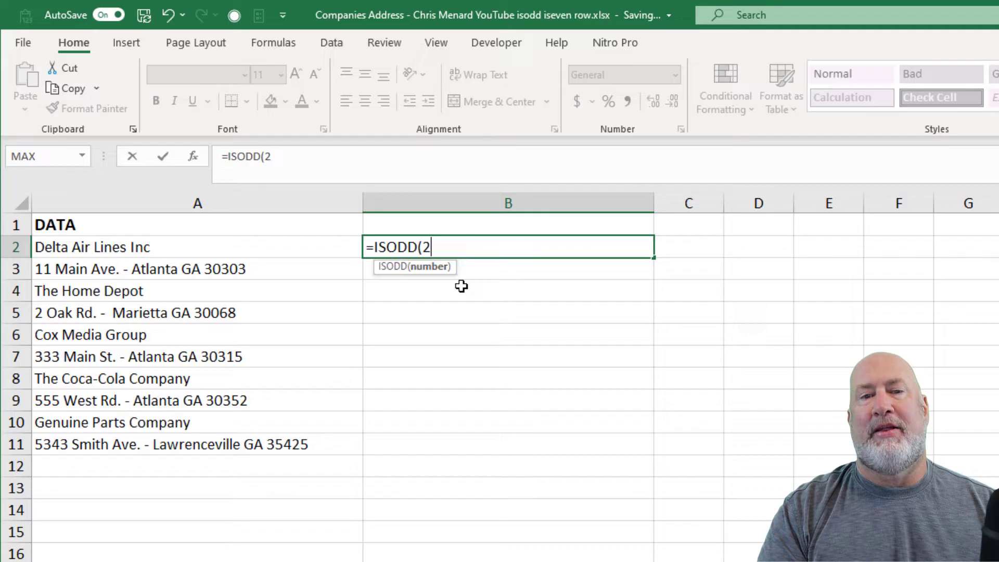
text())
key(Return)
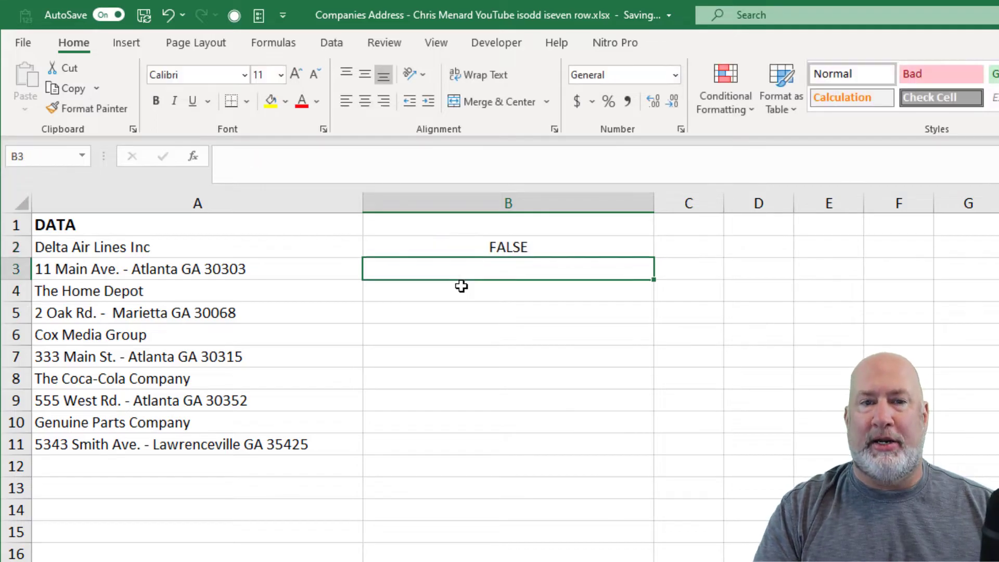
Change the B2 test to =ISODD(3)
key(Up)
key(F2)
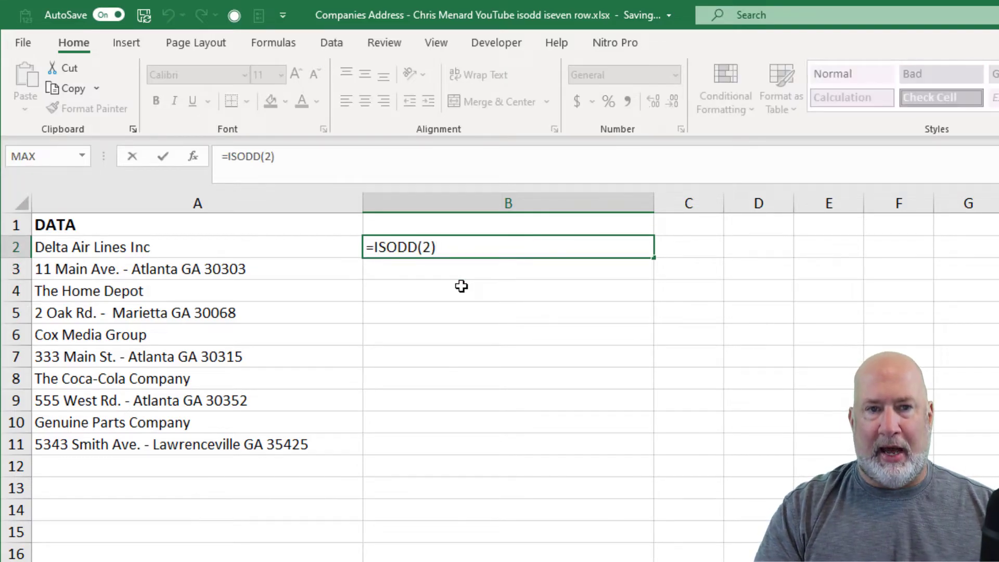
key(Left)
key(BackSpace)
text(3)
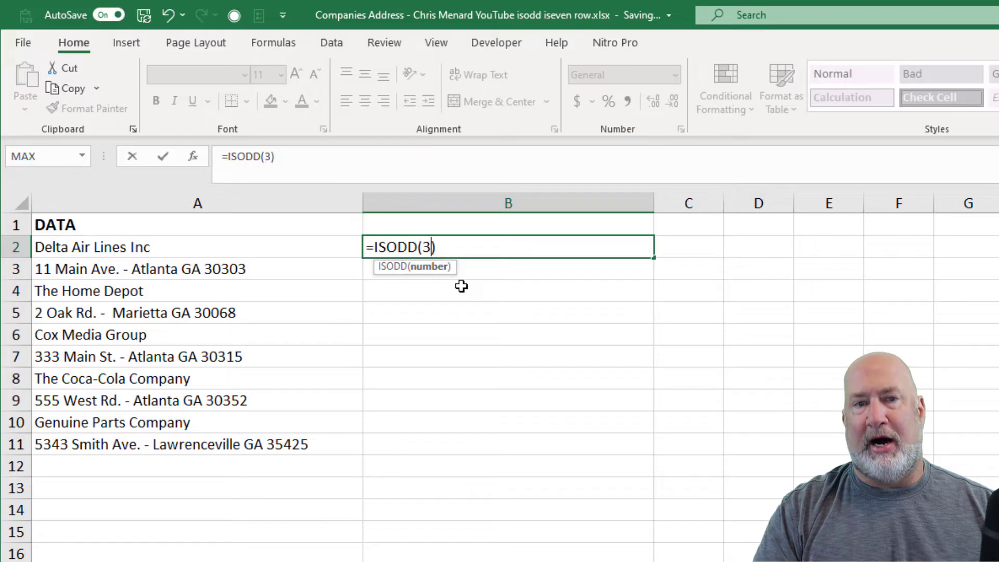
key(ctrl+Return)
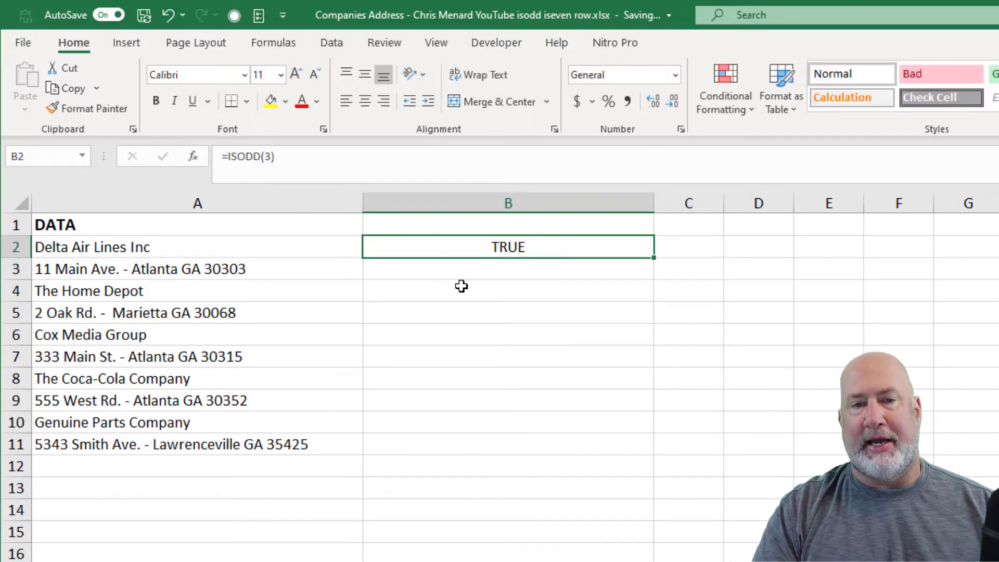
Change the test number to 15, then to 182, which returns FALSE
key(F2)
key(Left)
key(Left)
key(Delete)
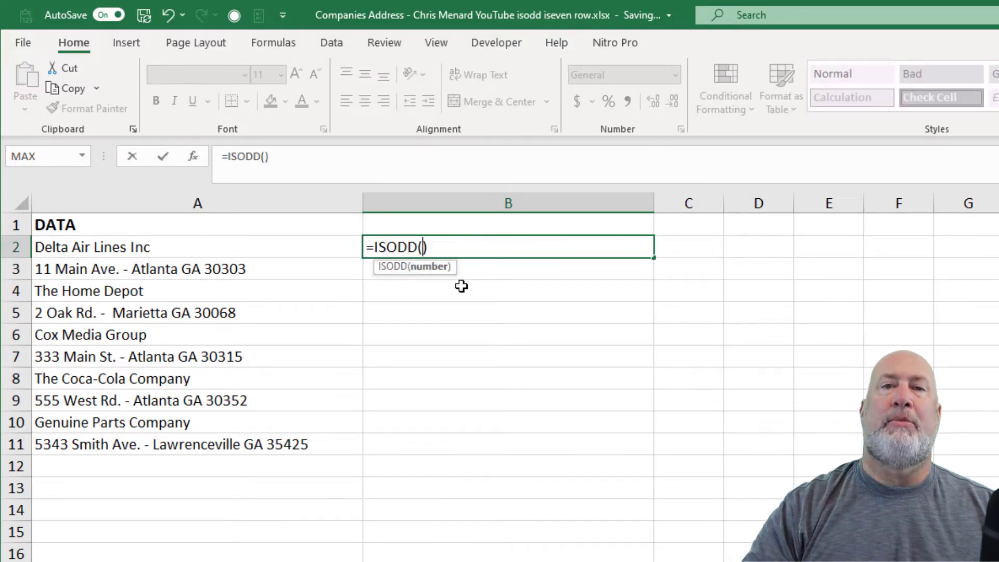
text(15)
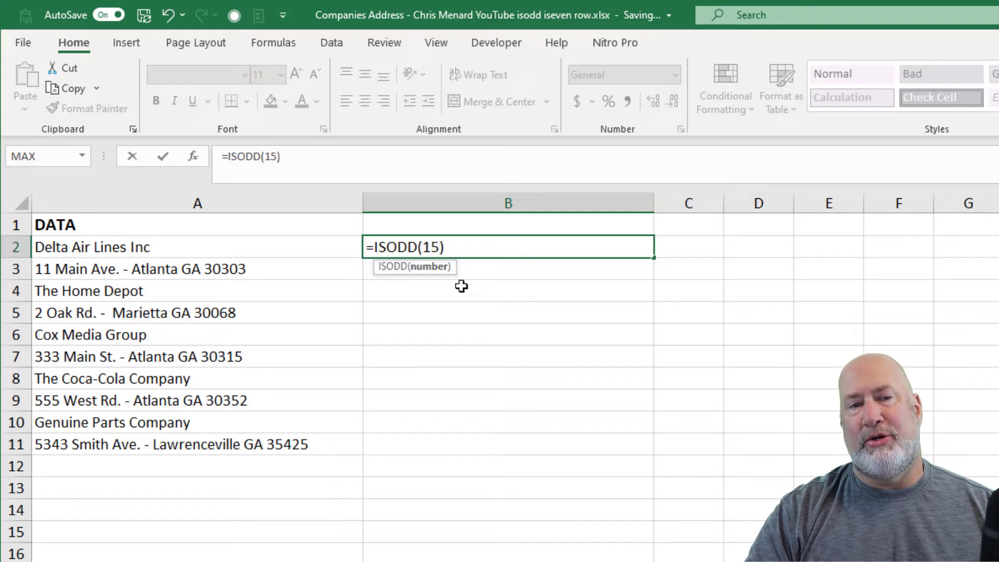
key(BackSpace)
text(82)
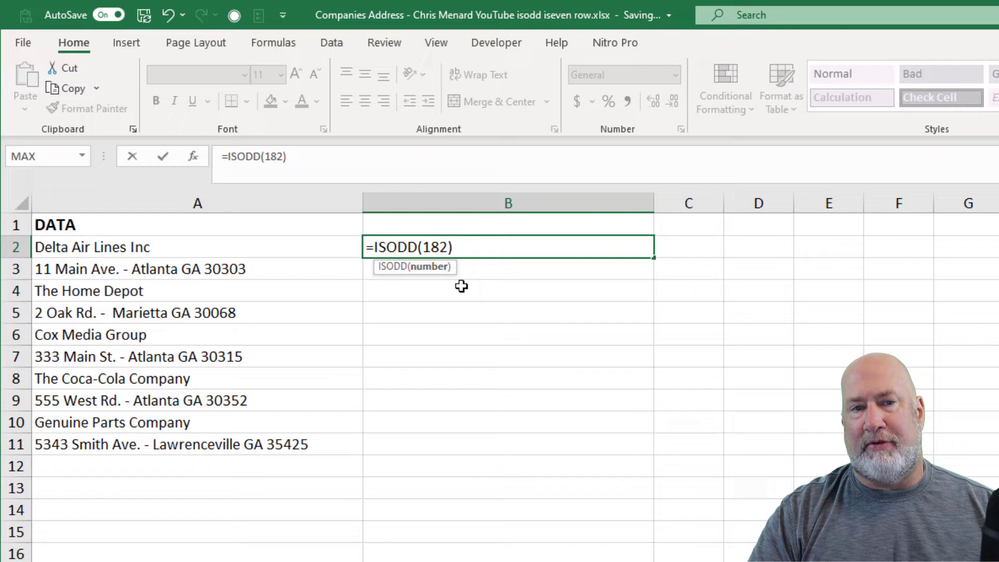
key(Return)
key(Up)
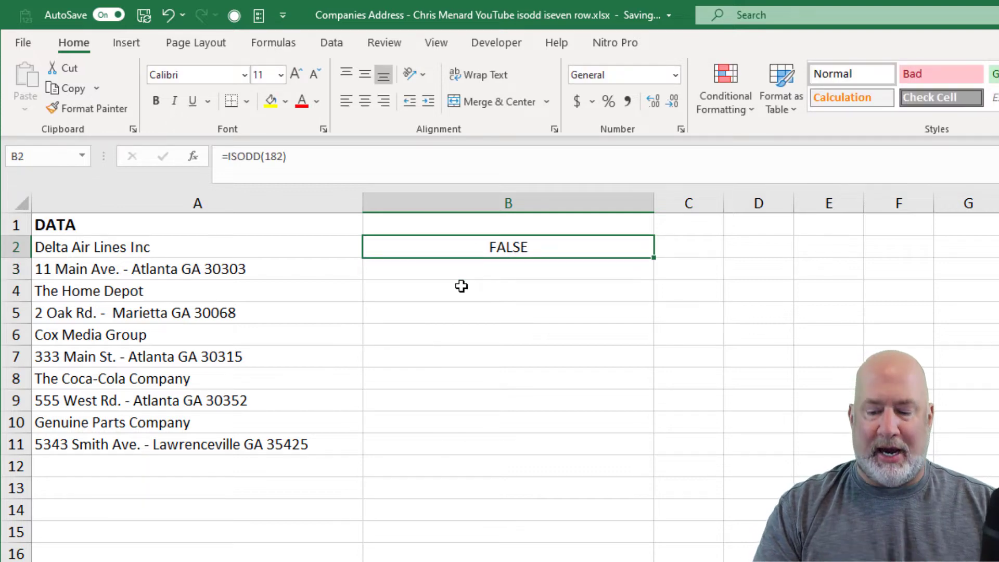
Enter =ISEVEN(2) in B2
text(=iseve)
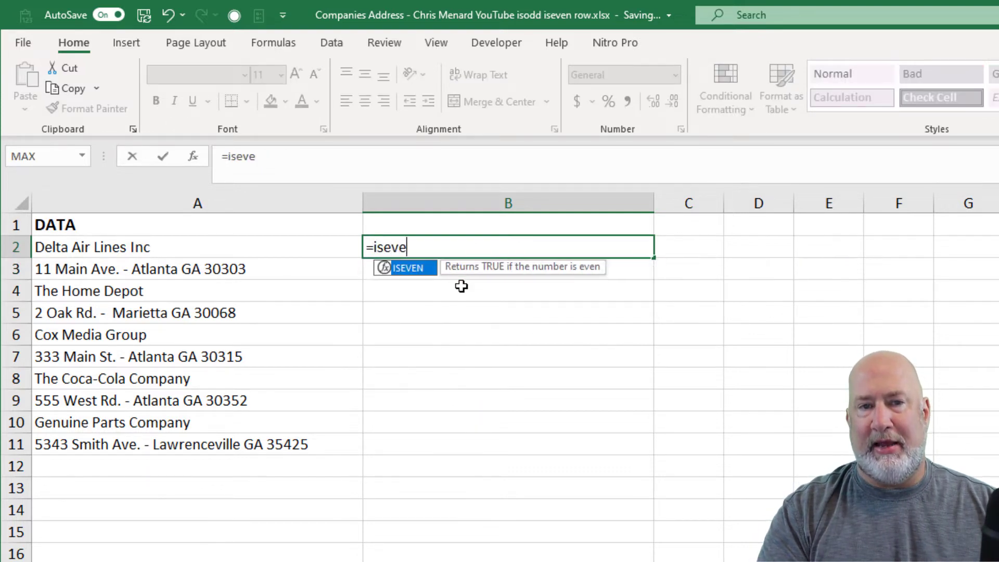
key(Tab)
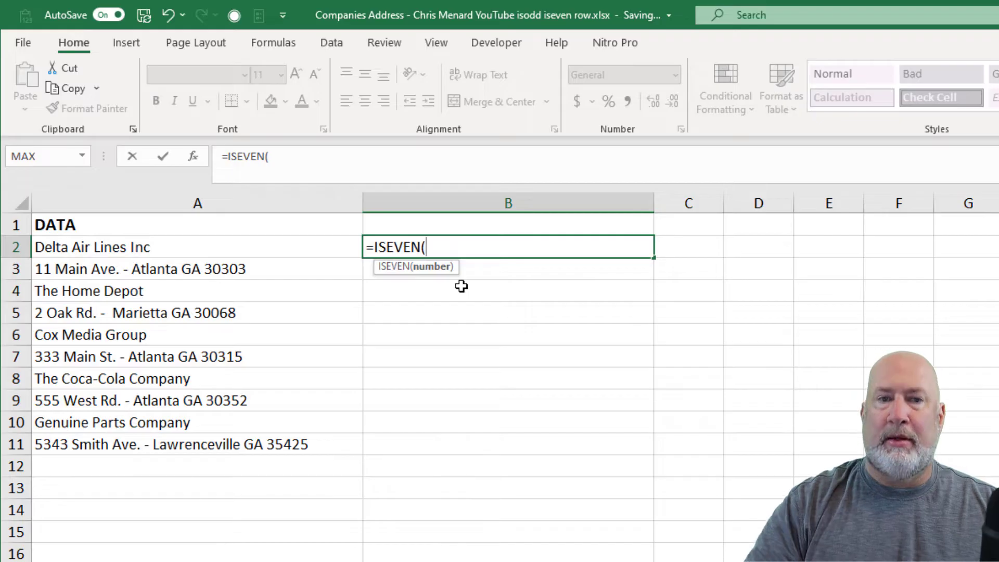
text(2))
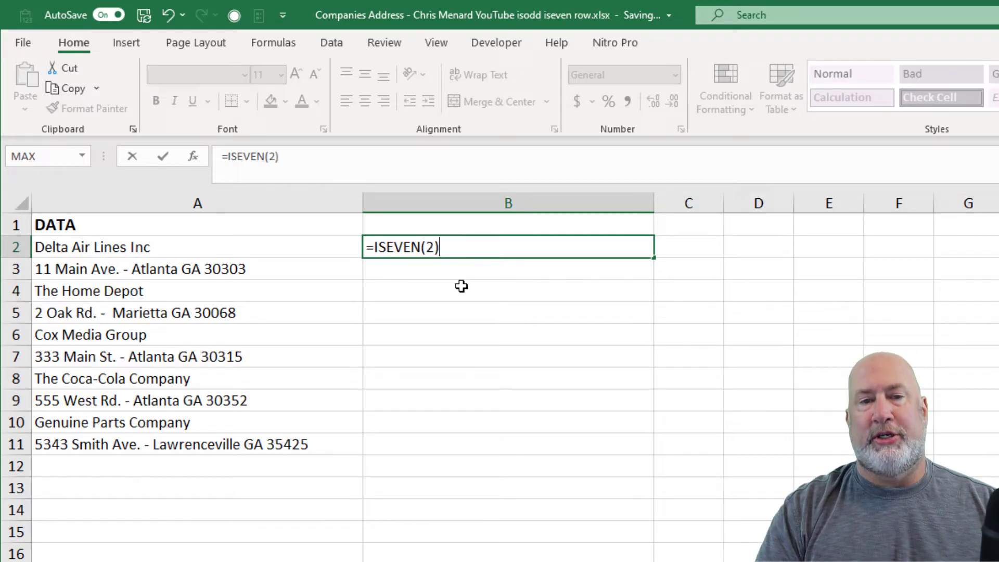
key(Return)
key(Up)
Change the test to =ISEVEN(3), note the FALSE result, then clear B2
key(F2)
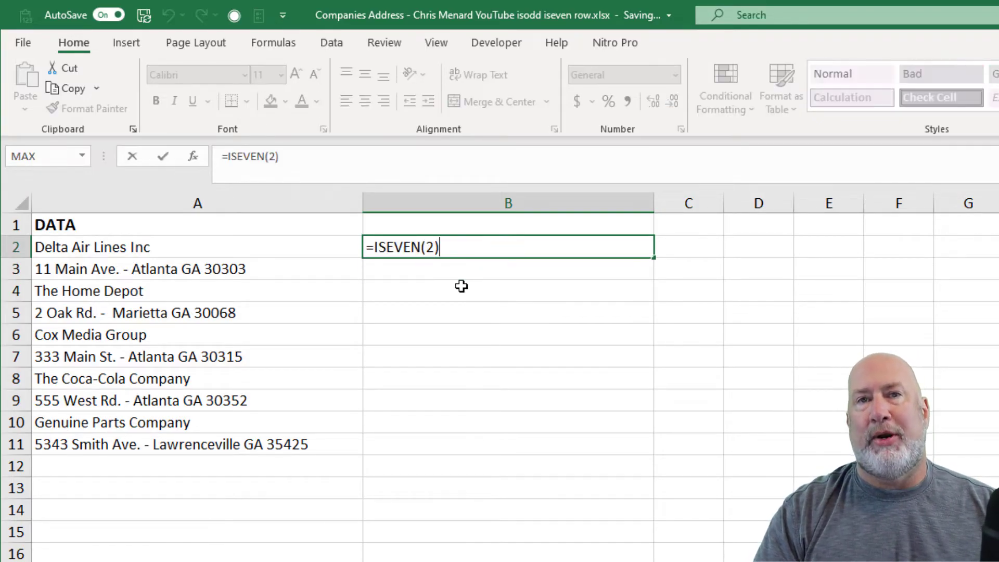
key(Left)
key(Left)
key(Delete)
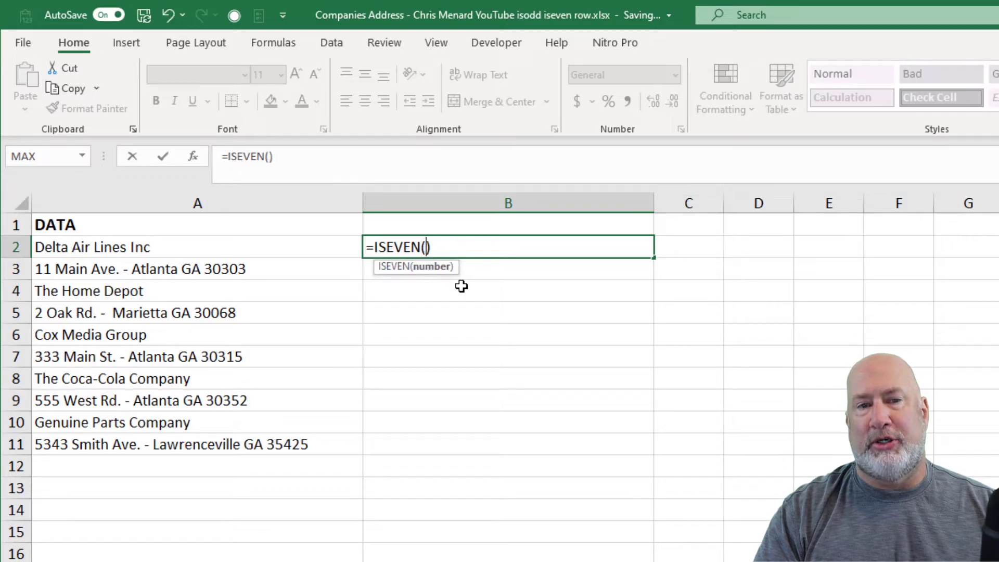
text(3)
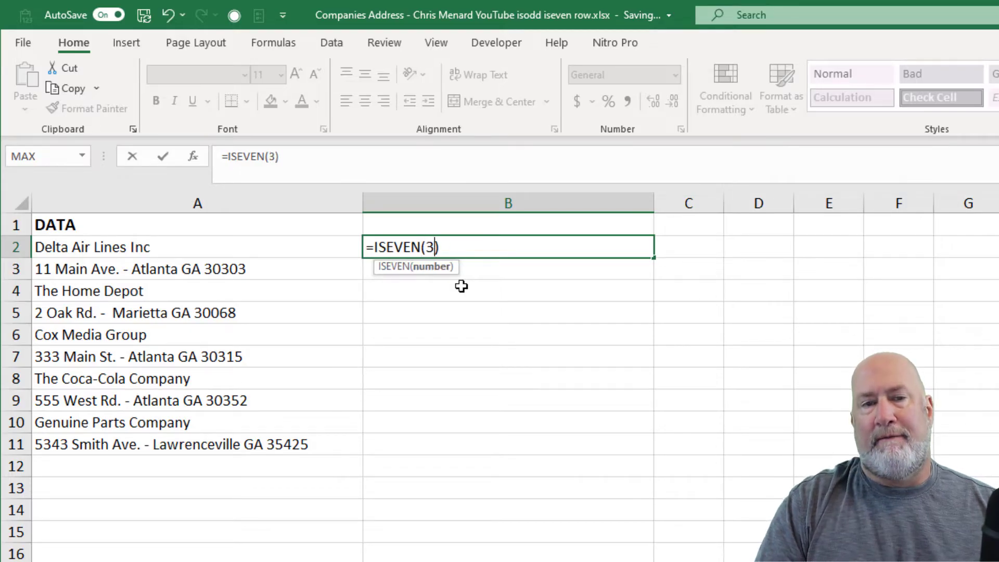
key(ctrl+Return)
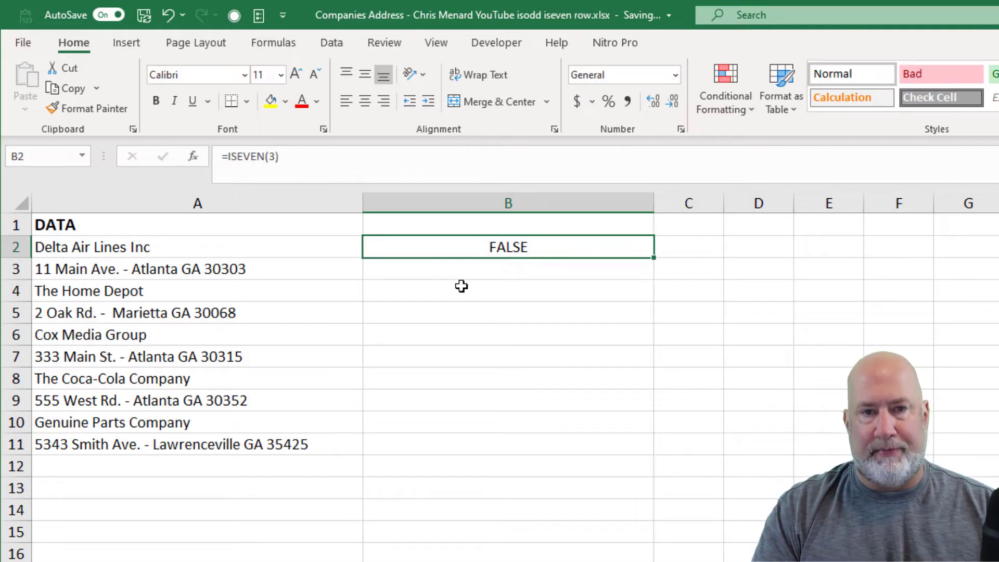
key(Delete)
key(Up)
key(Down)
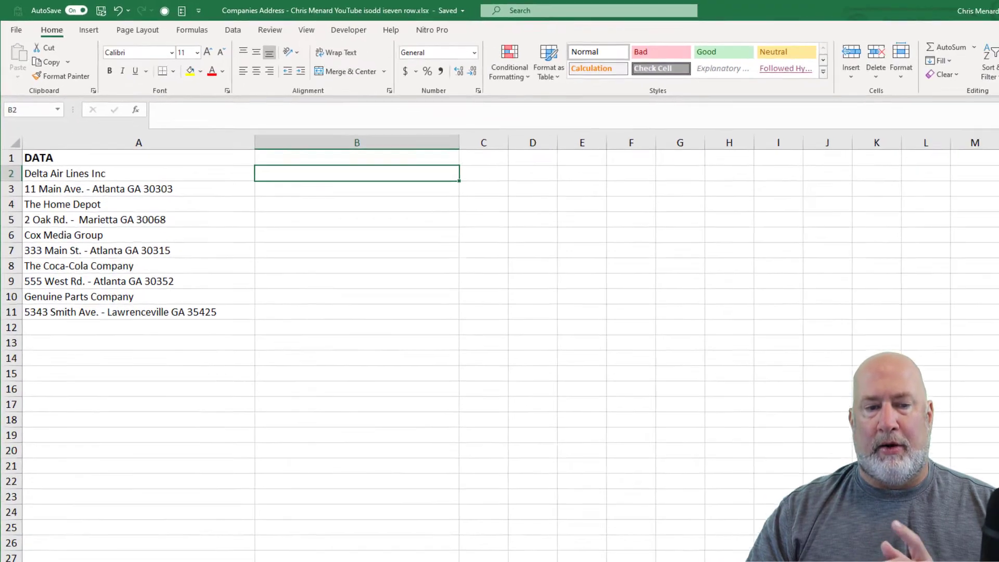
Switch to Sheet2 and show its customer table in print preview
key(ctrl+Page_Down)
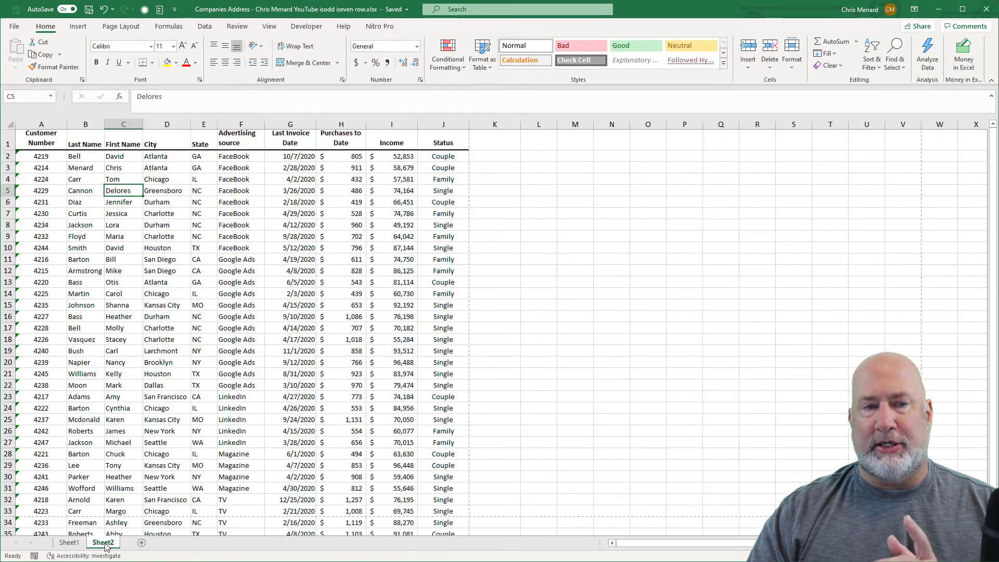
click(14, 26)
click(49, 164)
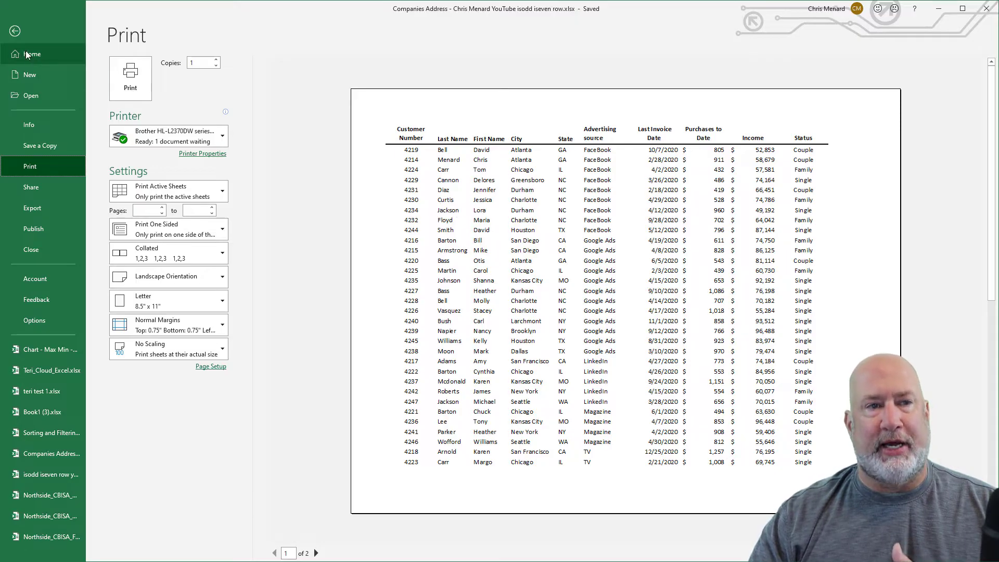
Close the preview, insert an empty column A, and head it 'Number' in A1
click(16, 32)
click(81, 190)
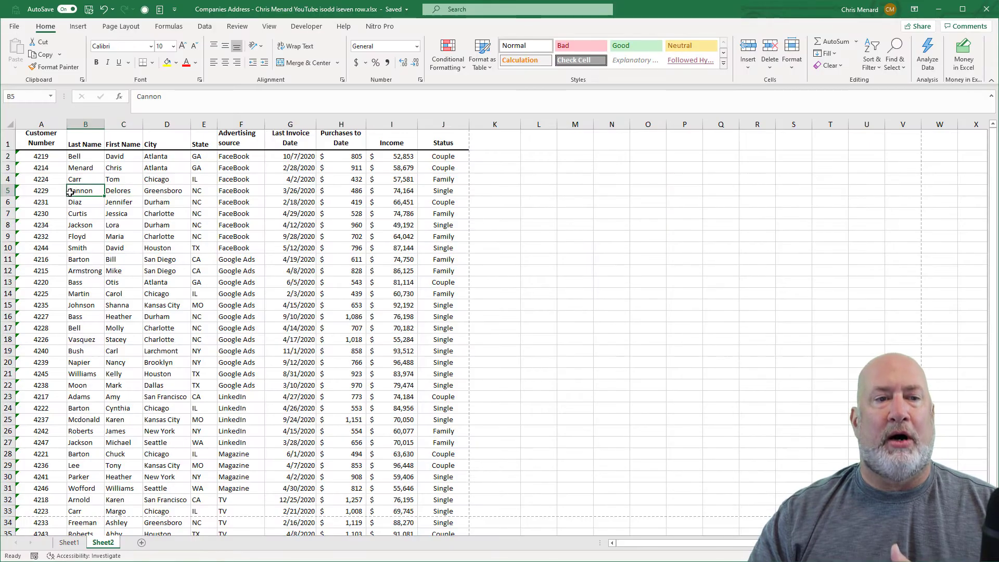
click(55, 125)
right_click(54, 125)
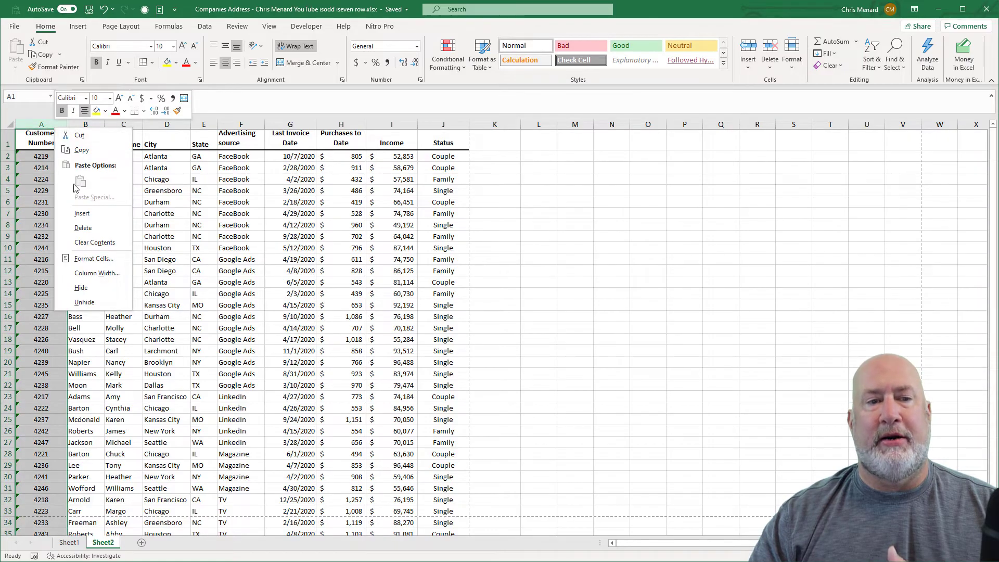
click(82, 213)
click(40, 143)
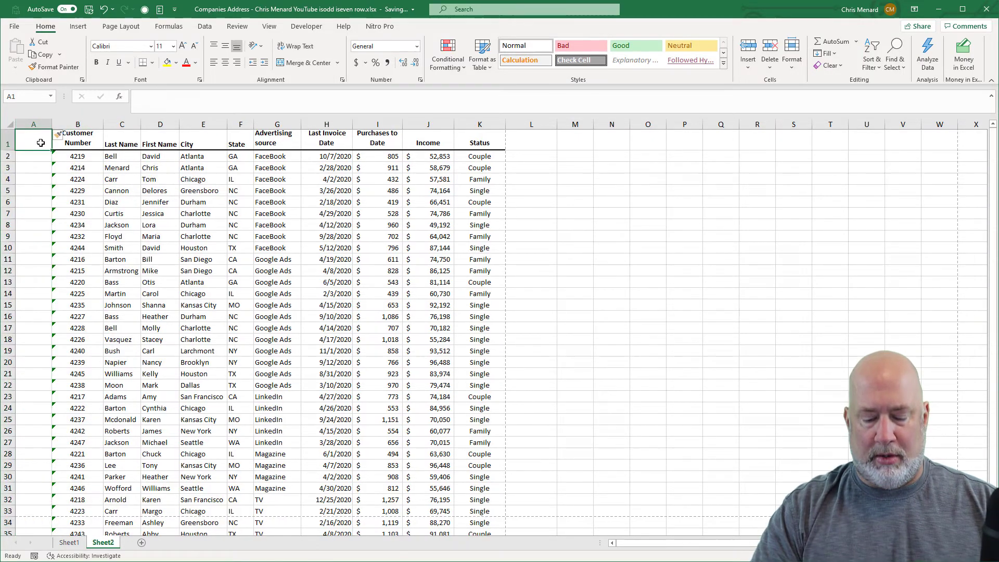
text(Number)
key(ctrl+Return)
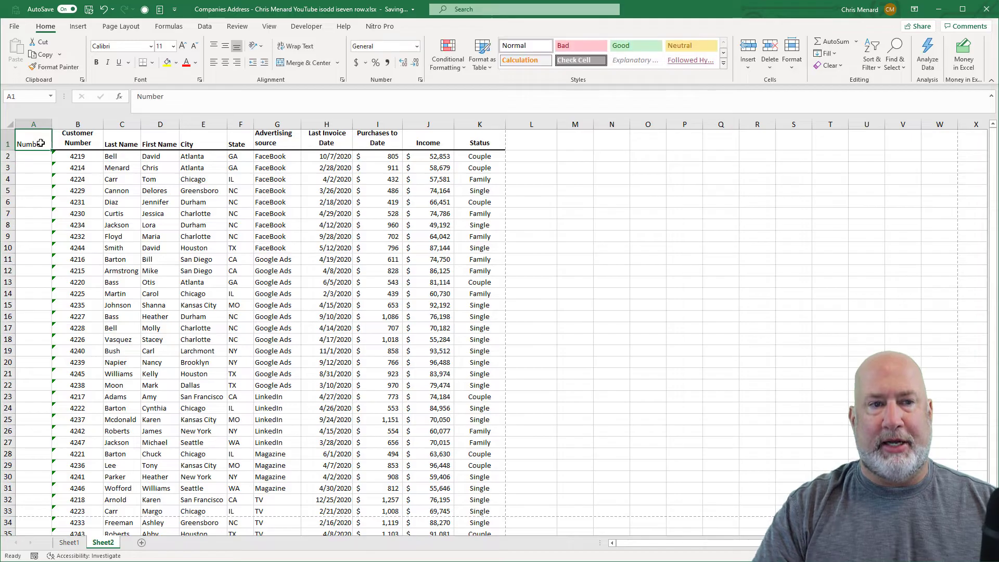
Copy the Customer Number header's formatting onto the Number header in A1
click(80, 146)
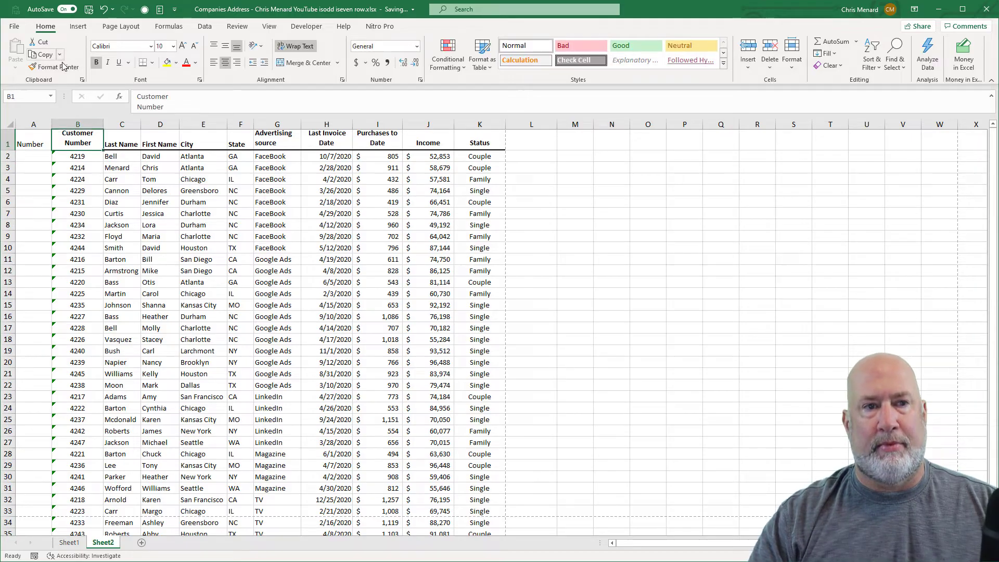
click(62, 66)
click(34, 146)
Enter 1 and 2 in A2:A3 and fill the series down to 35
click(36, 155)
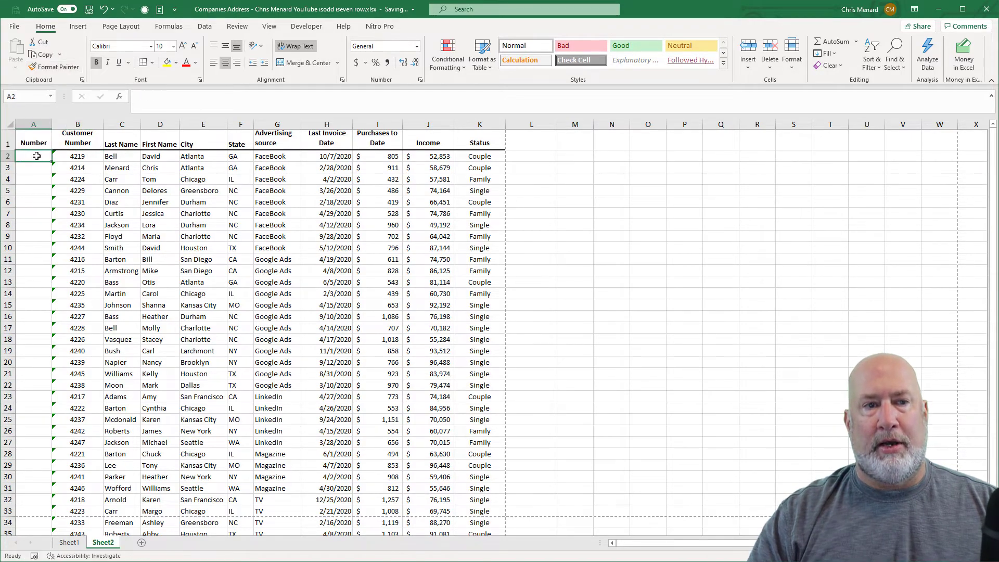
text(1)
key(Return)
text(2)
key(Return)
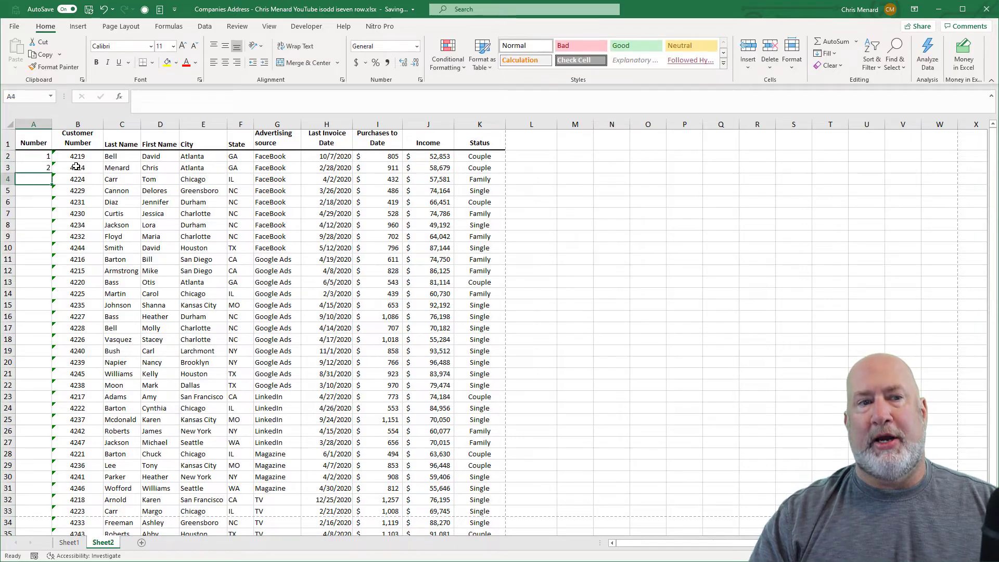
drag(42, 156, 41, 167)
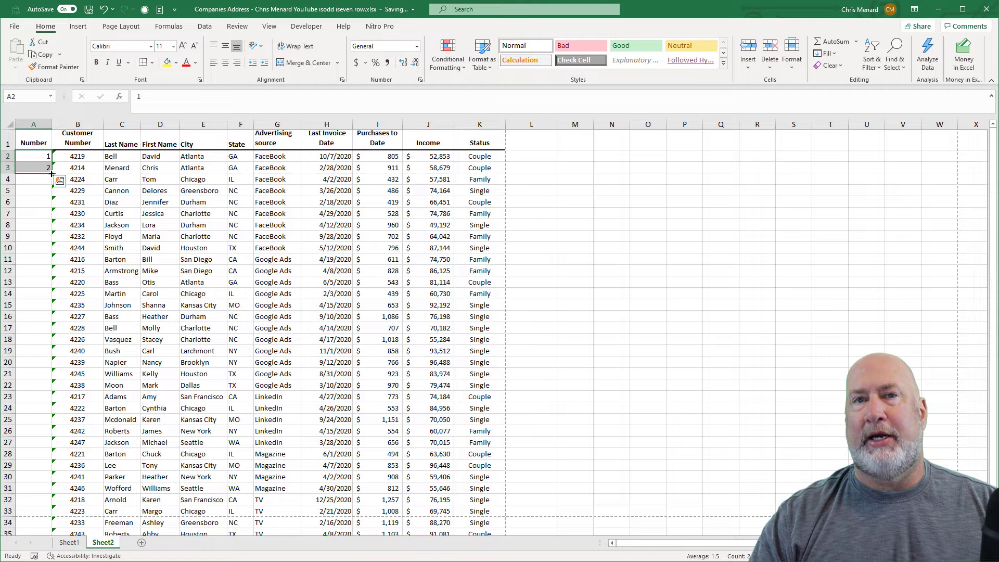
double_click(51, 173)
scroll(196, 247, down, 3)
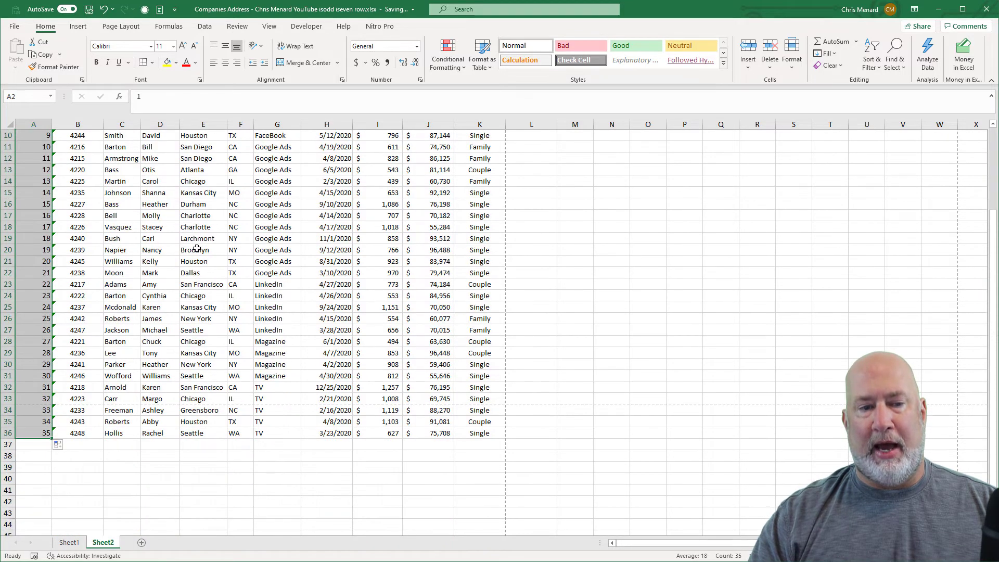
scroll(196, 247, up, 3)
Preview the numbered sheet for printing, then return to the sheet
click(164, 179)
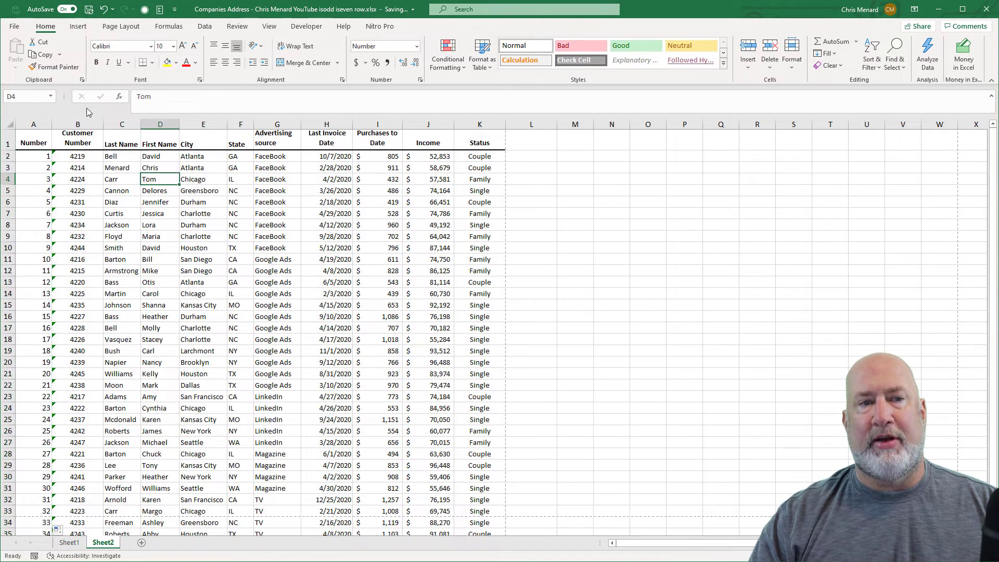
click(14, 28)
click(32, 169)
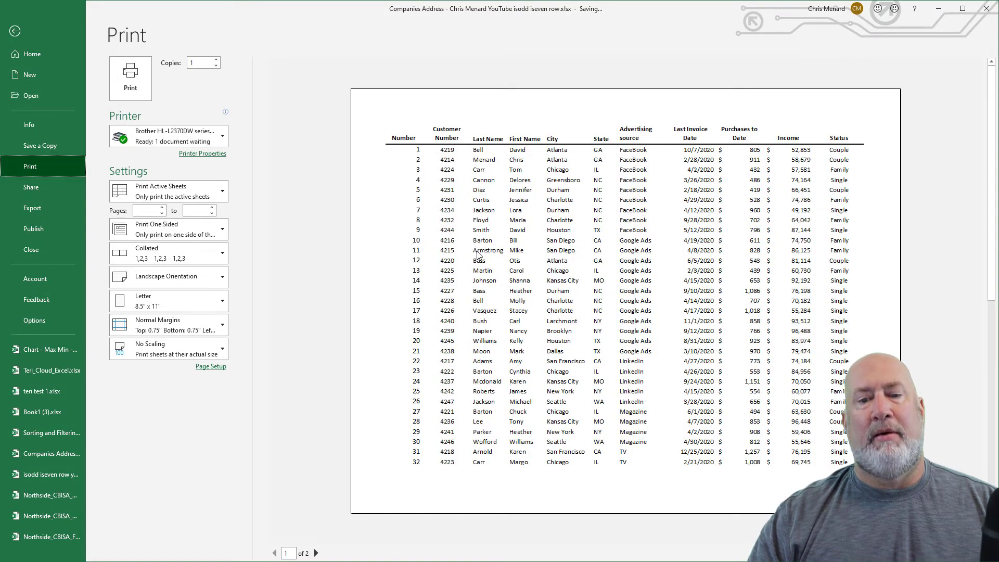
scroll(478, 255, down, 1)
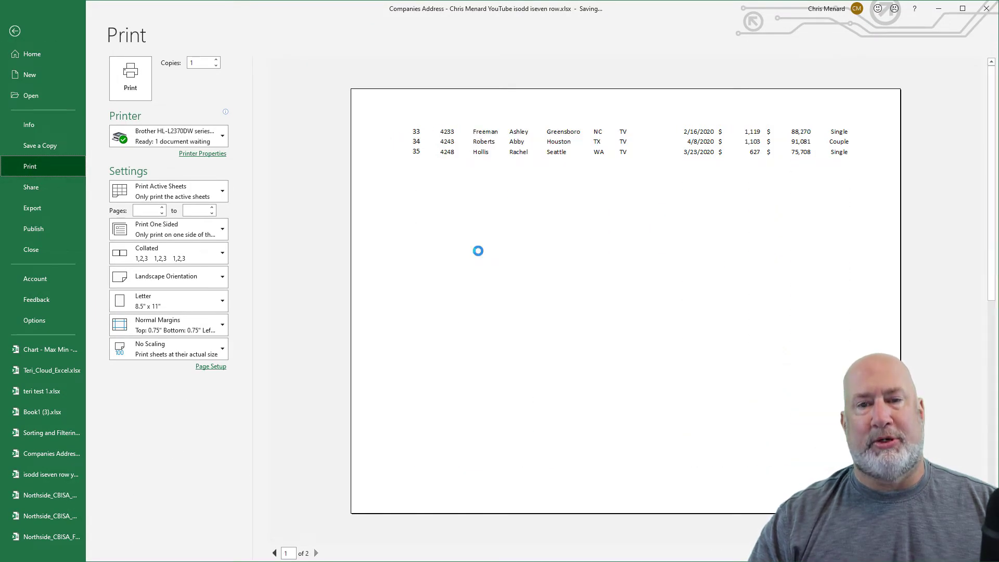
scroll(478, 252, up, 1)
click(15, 32)
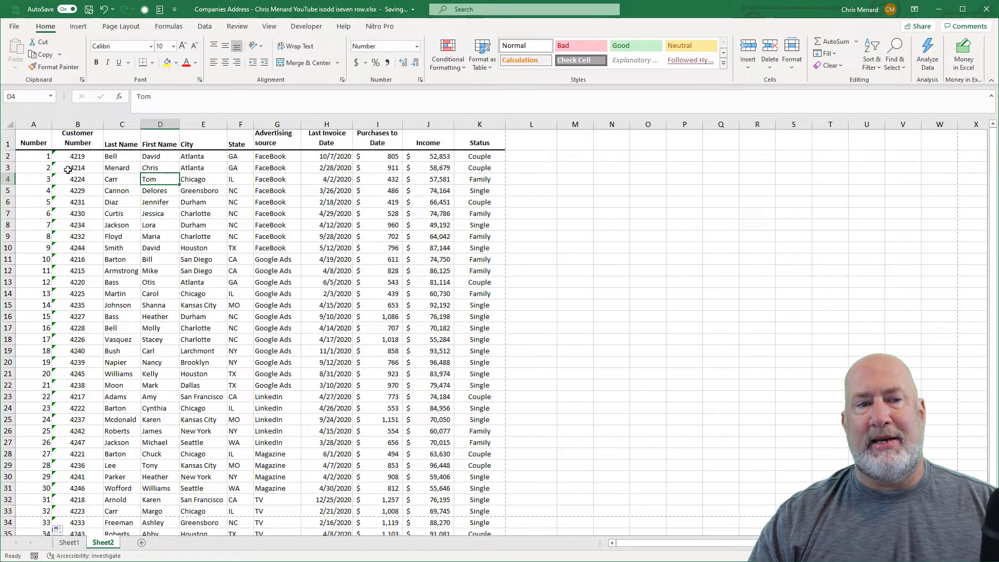
Sort the customer rows by Purchases to Date, largest to smallest
click(41, 156)
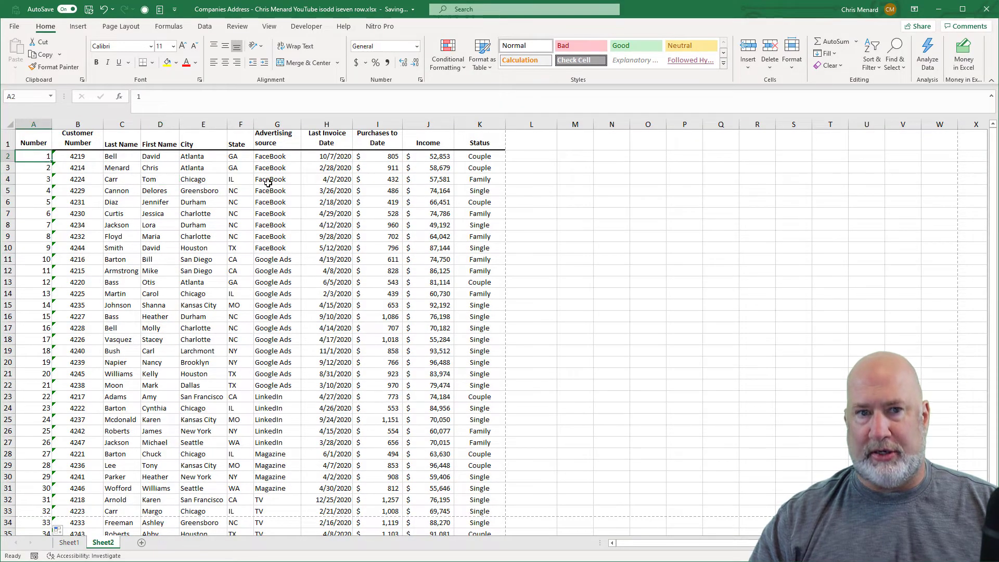
click(383, 164)
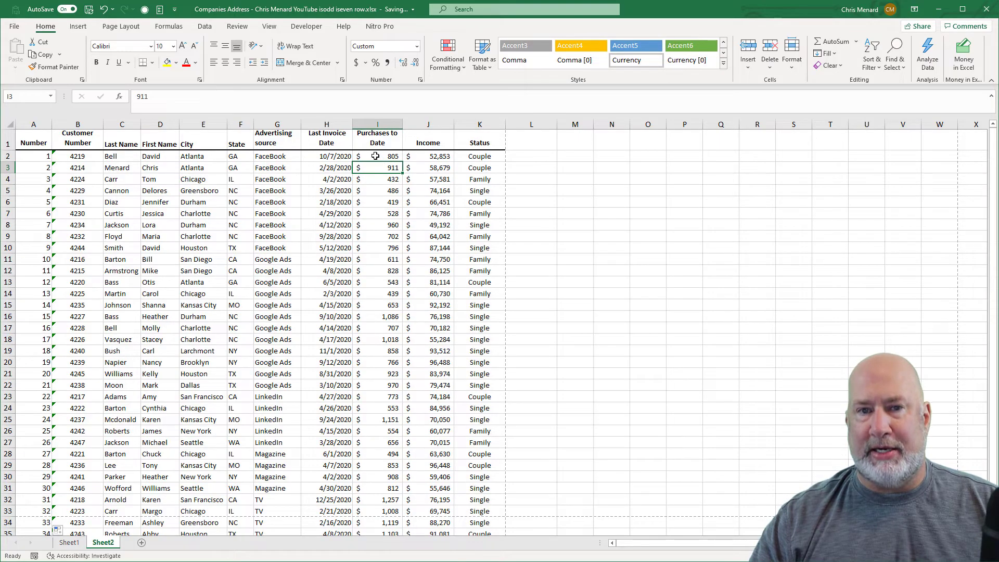
right_click(378, 156)
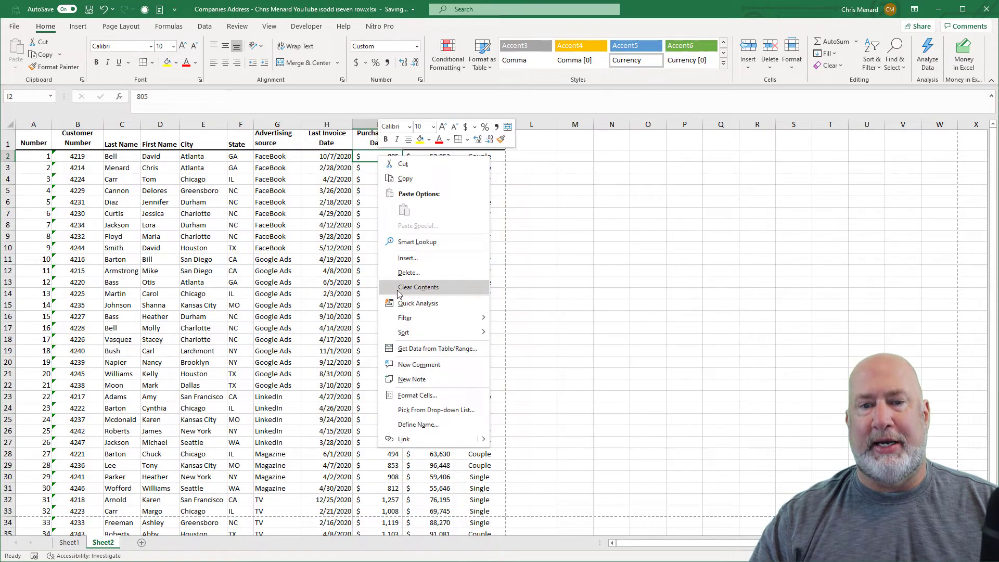
mouse_move(489, 336)
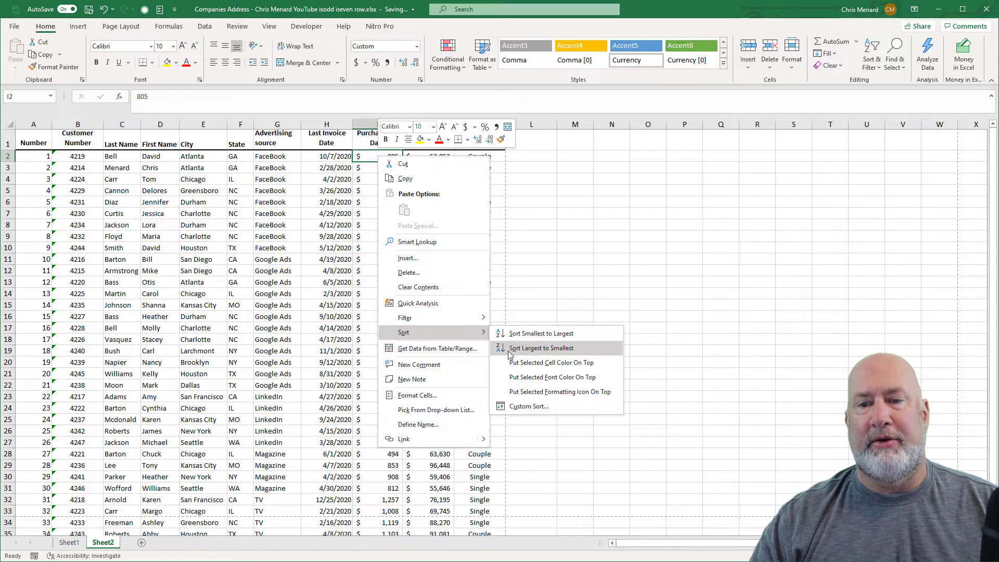
click(539, 349)
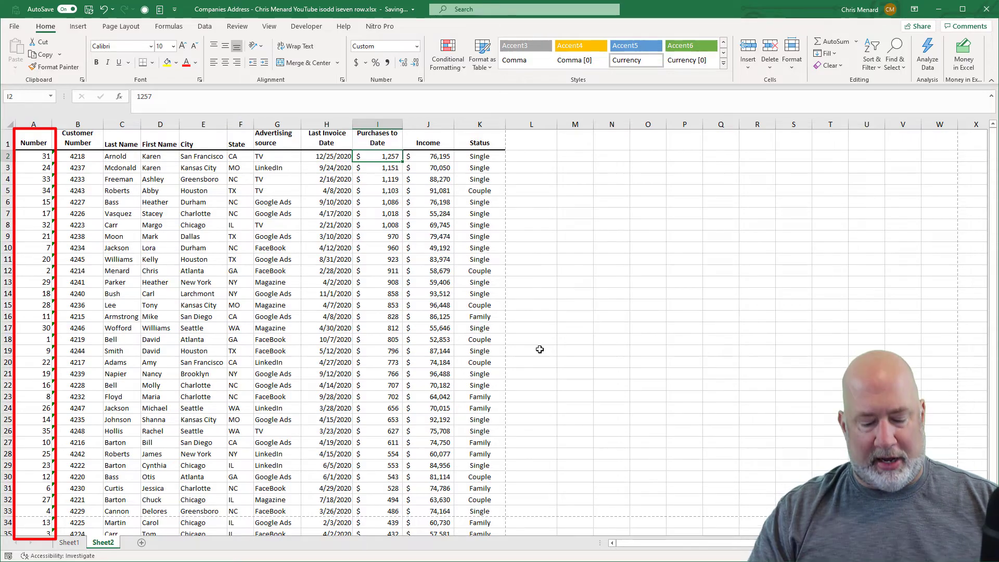
Undo the sort and numbers, then fill =ROW()-1 down column A from A2
key(ctrl+z)
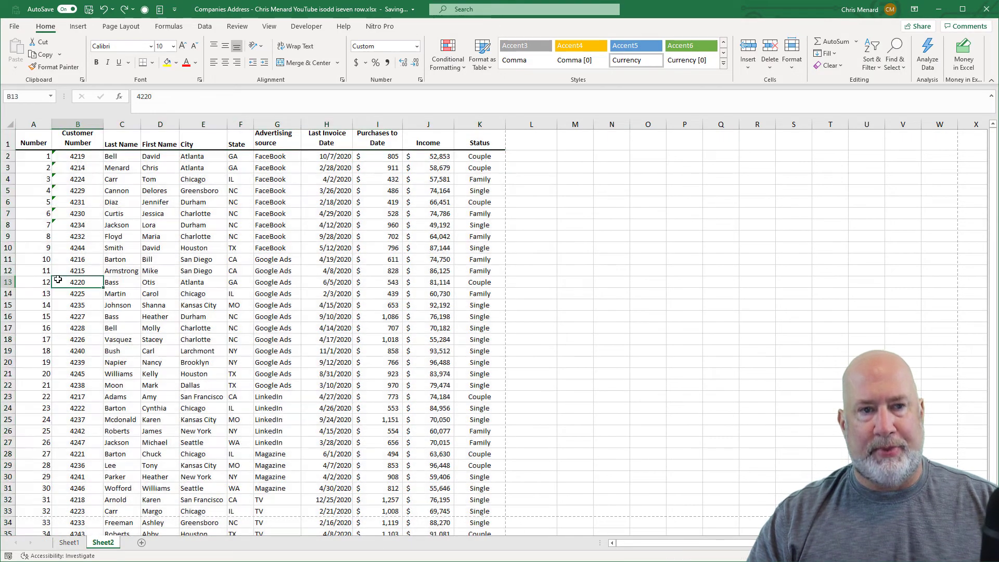
key(ctrl+z)
key(ctrl+z)
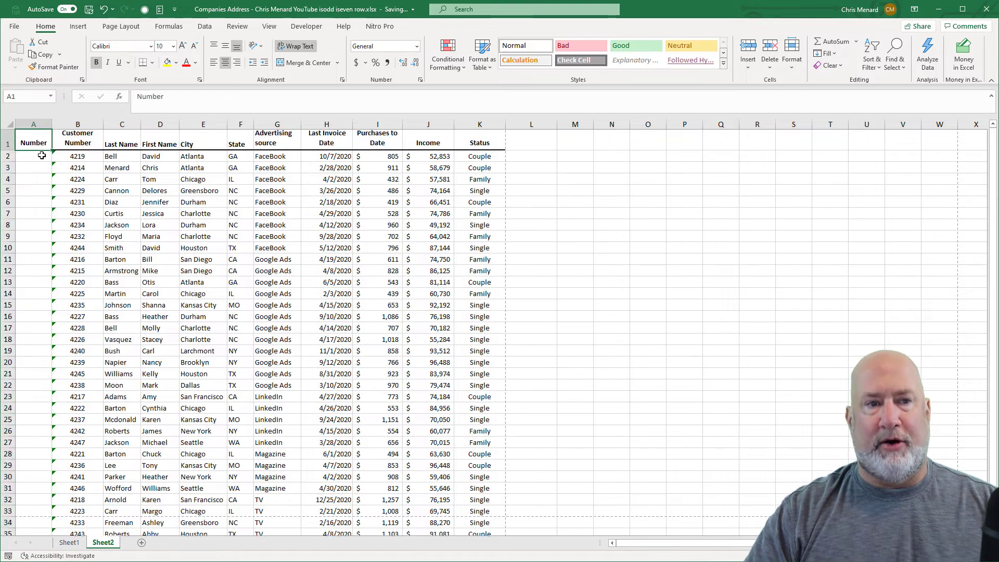
click(42, 155)
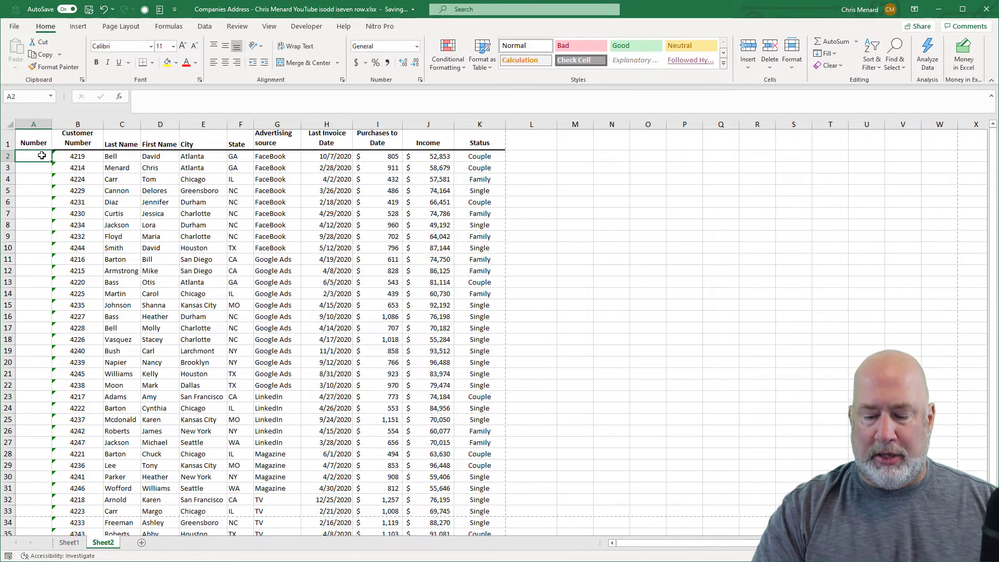
text(=row)
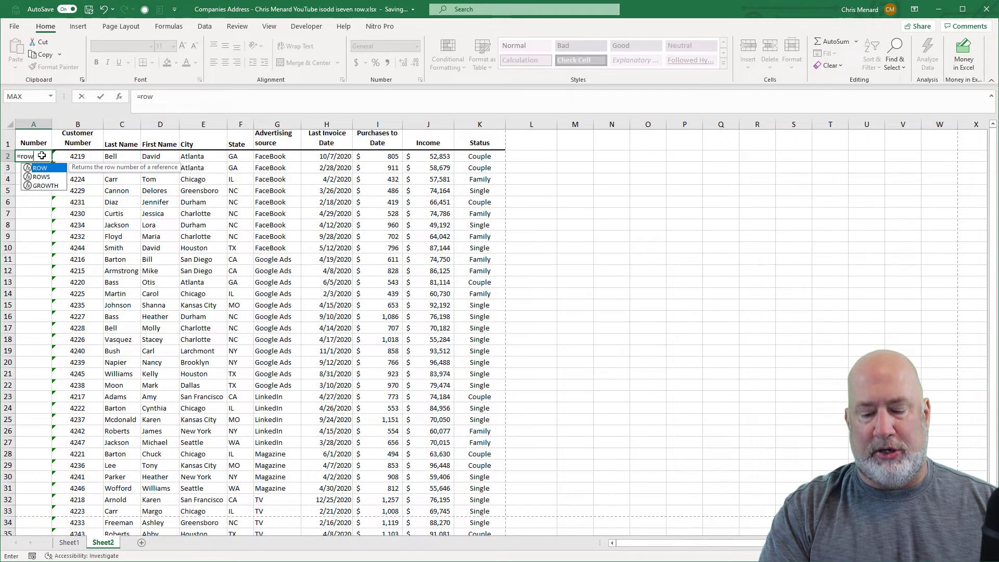
text(())
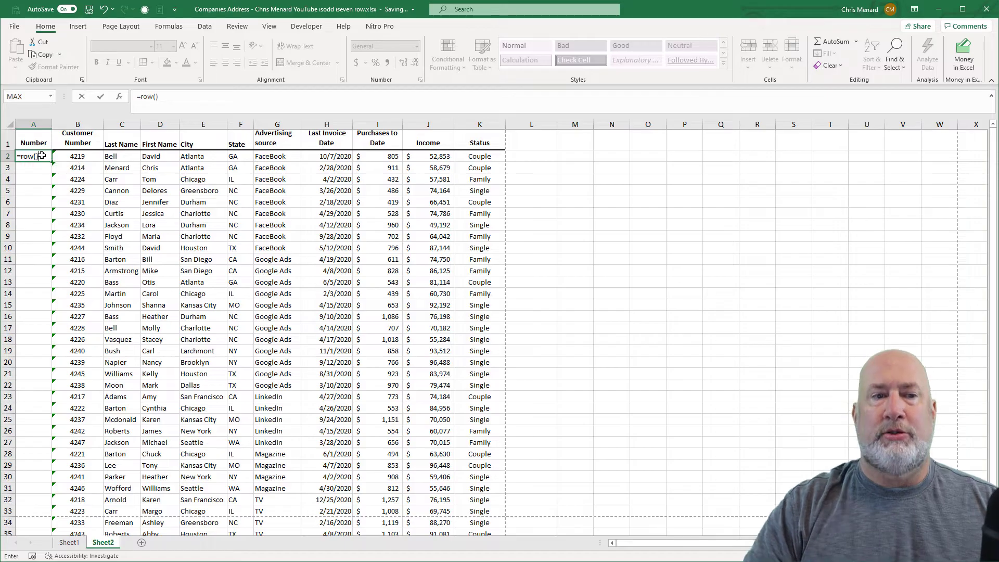
key(ctrl+Return)
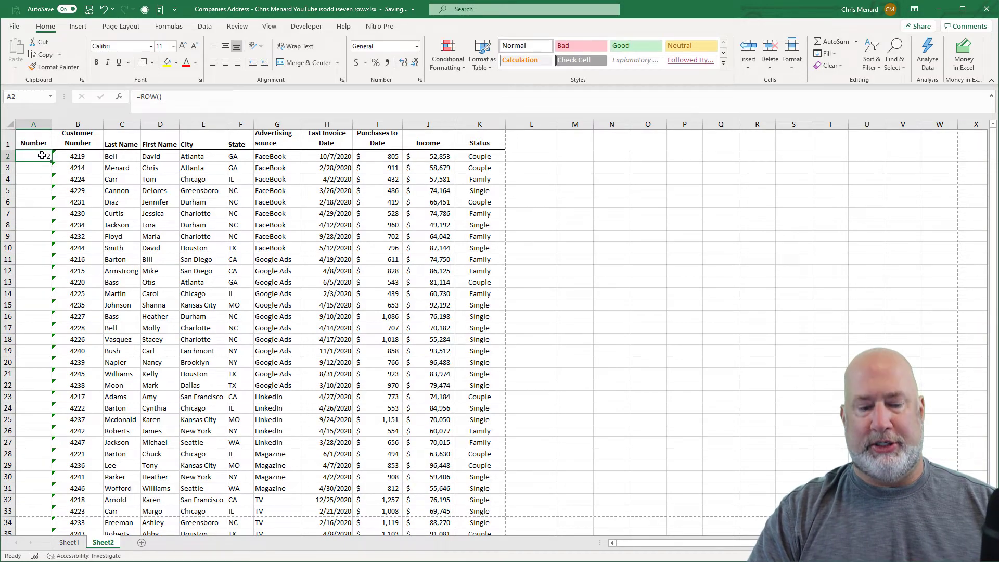
key(F2)
text(-1)
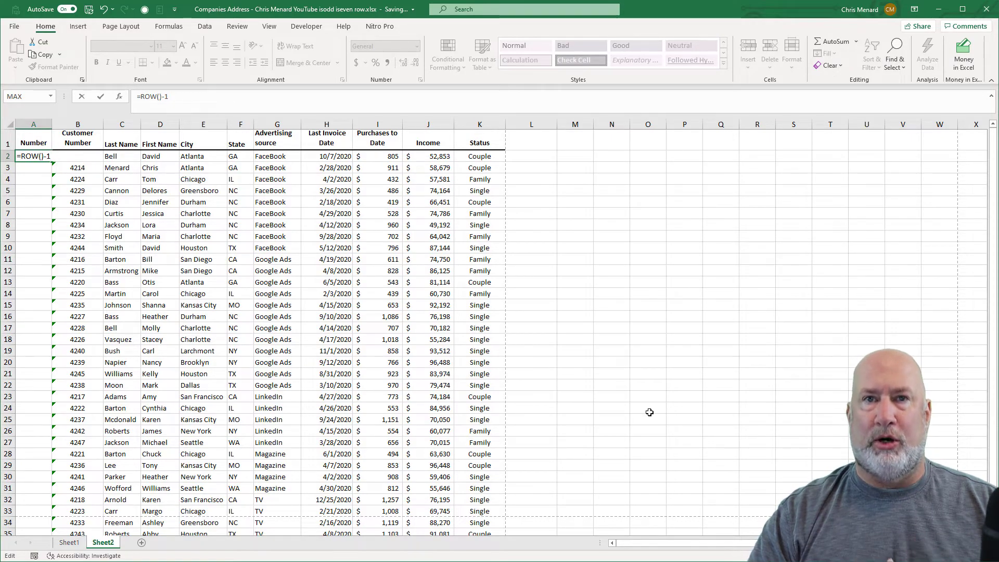
key(Return)
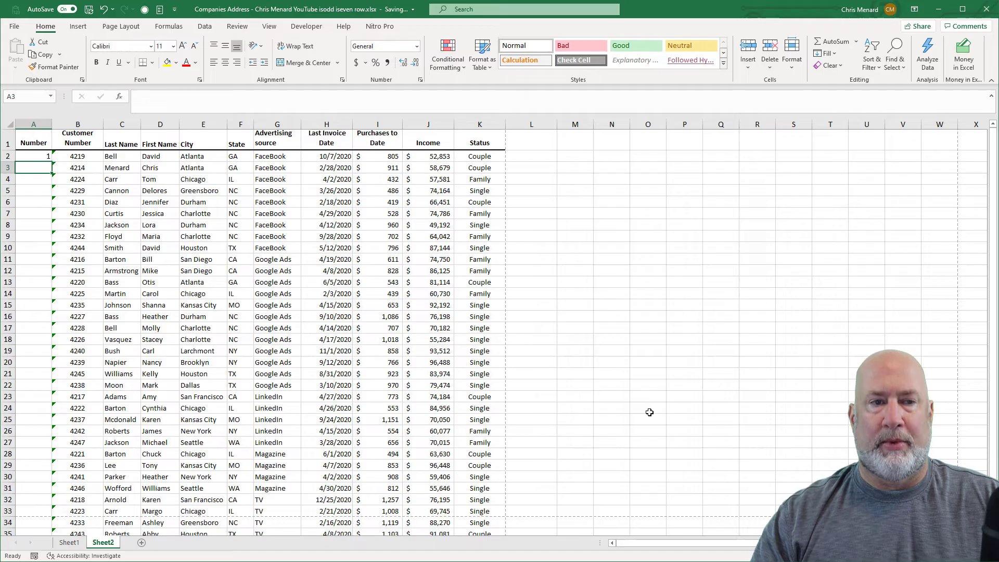
click(45, 157)
double_click(51, 161)
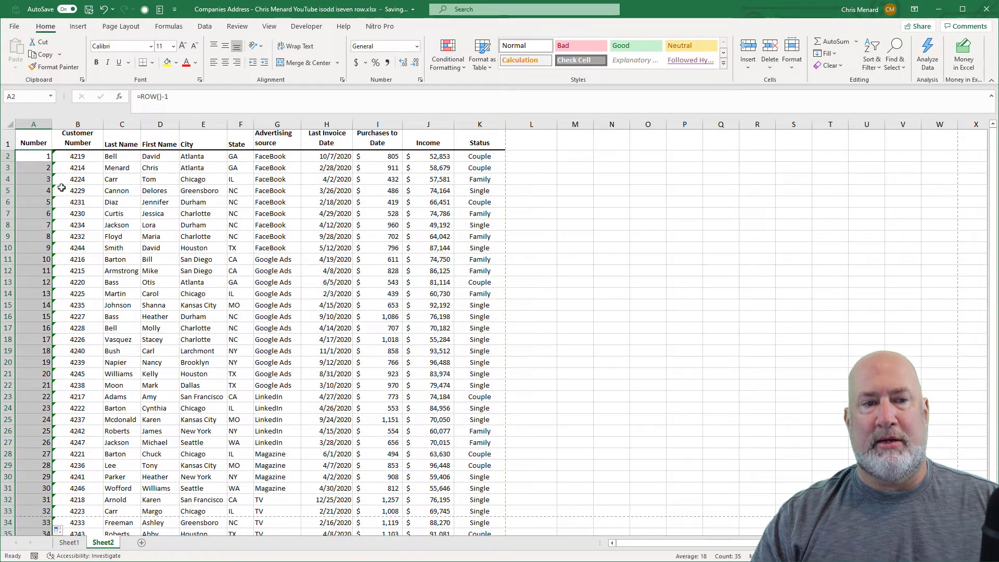
click(156, 191)
Re-sort by Purchases to Date, largest first, and check A2's numbering still counts in order
click(394, 167)
right_click(394, 166)
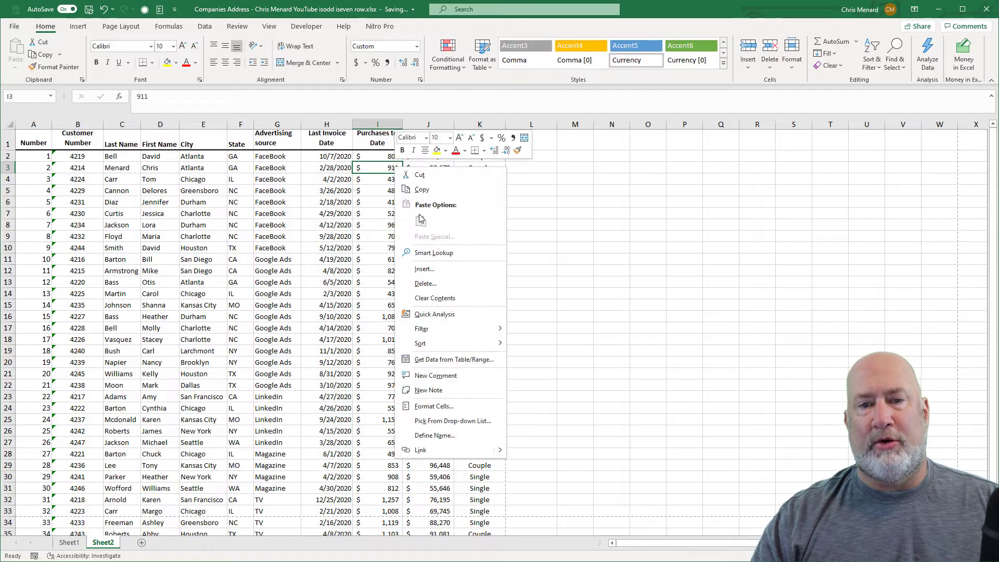
mouse_move(484, 344)
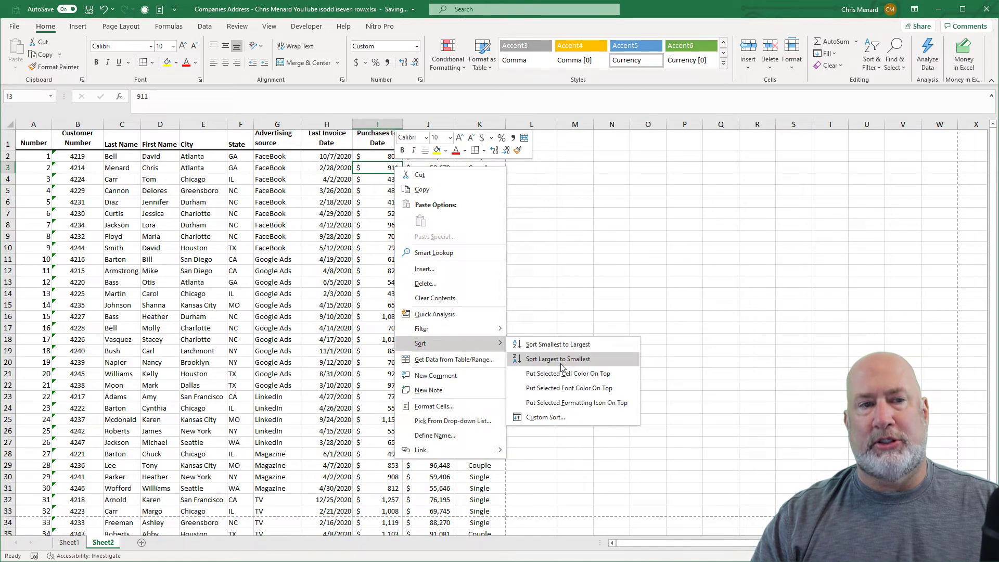
click(558, 359)
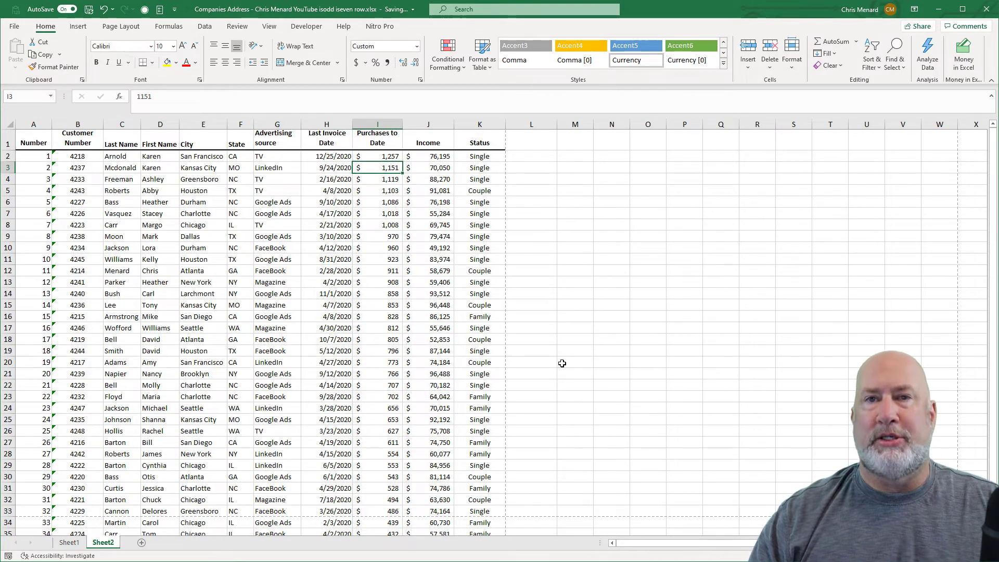
click(34, 160)
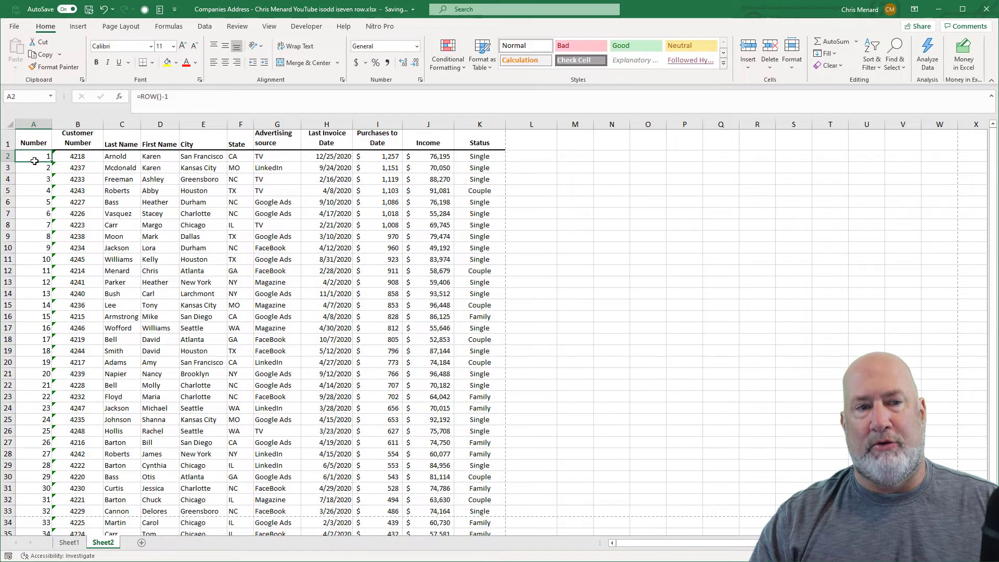
On Sheet1, type the header Helper1 in B1 and make it bold
click(78, 544)
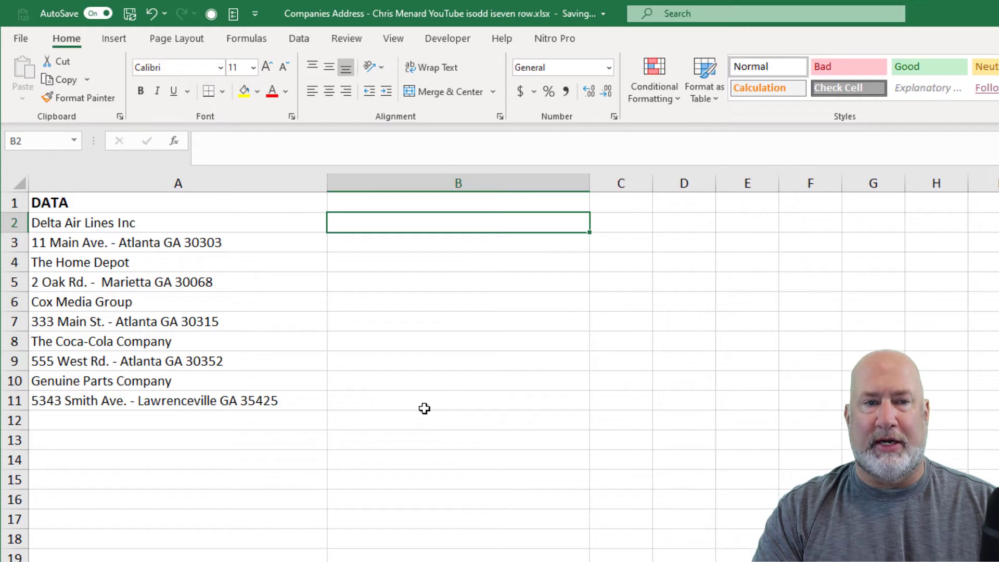
key(Up)
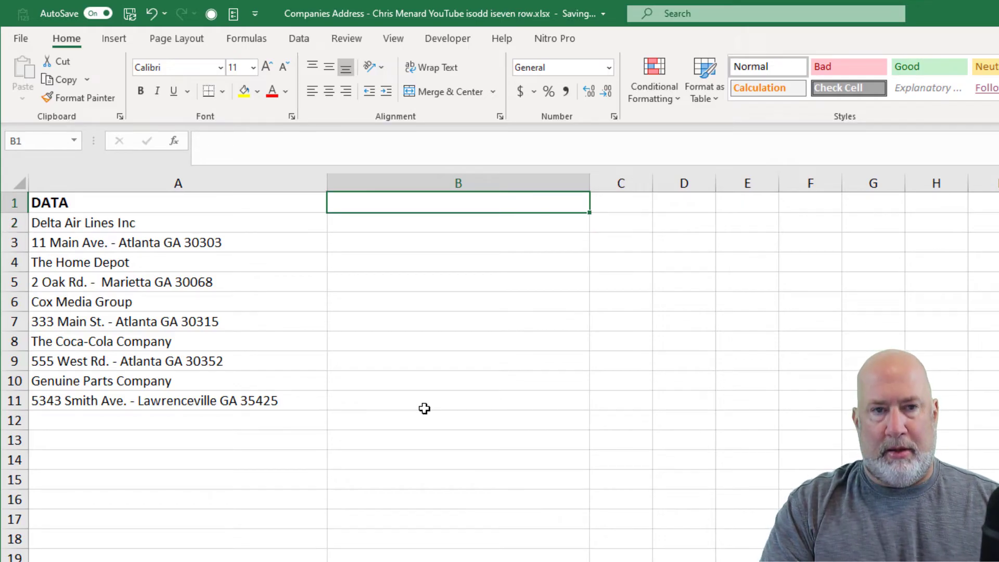
text(Help3)
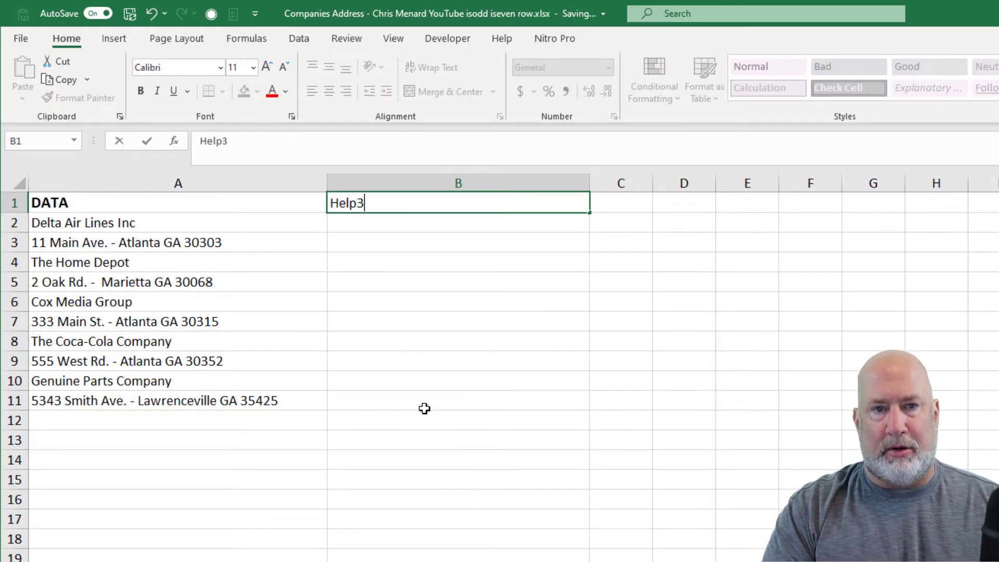
key(BackSpace)
text(er1)
key(Return)
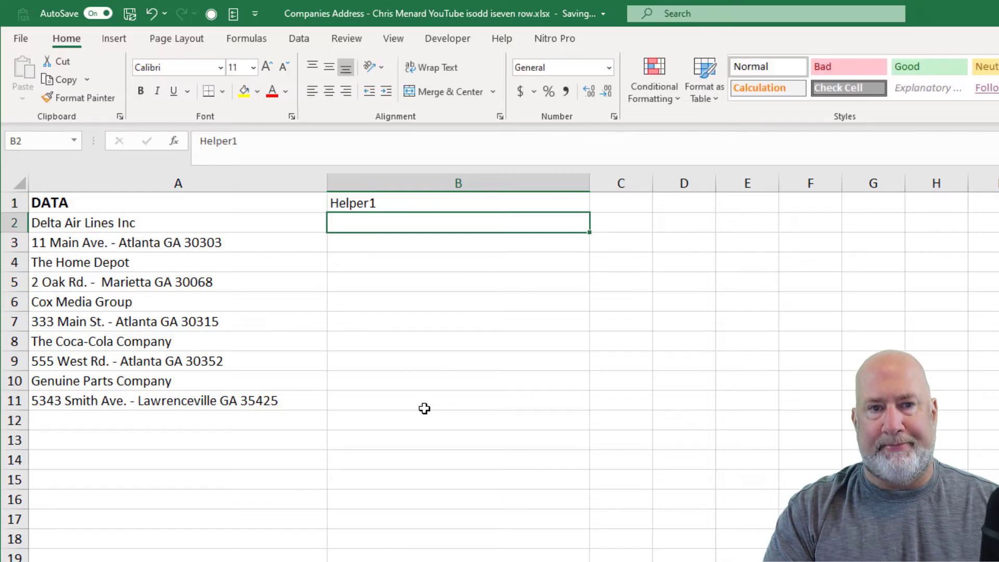
key(Up)
key(ctrl+b)
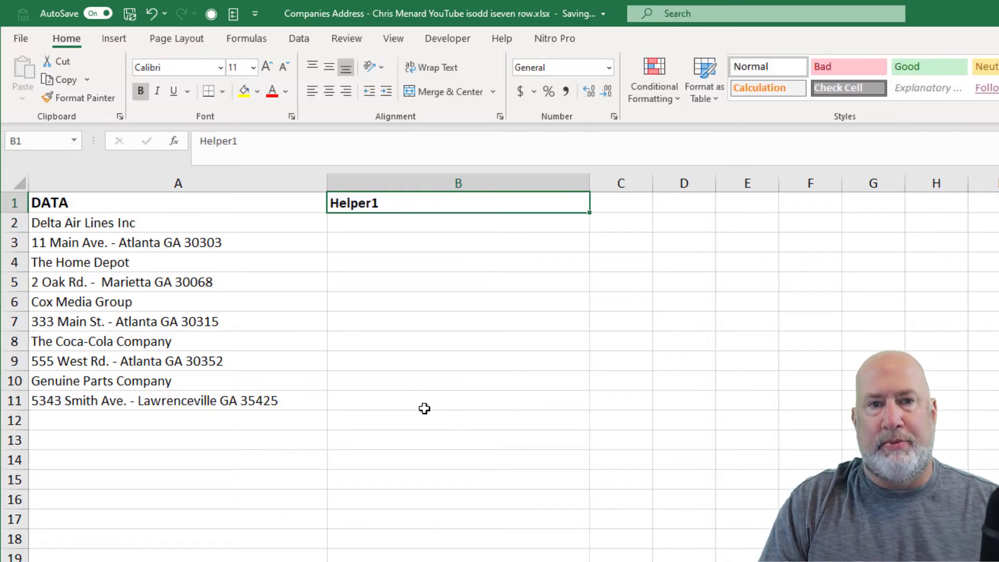
key(Down)
Enter =IF(ISODD(ROW()),A2,"") in B2, accepting Excel's suggested correction
text(=)
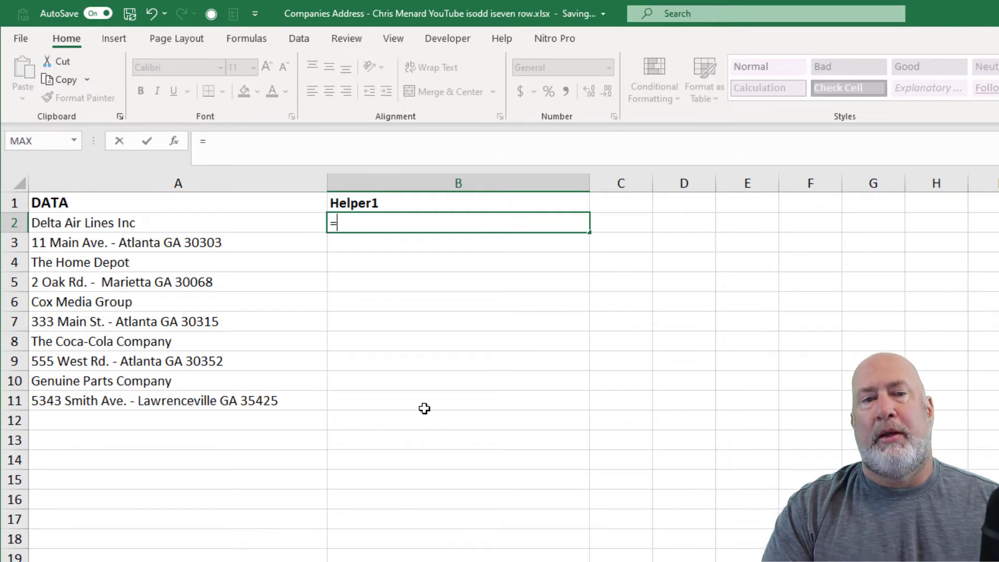
text(if)
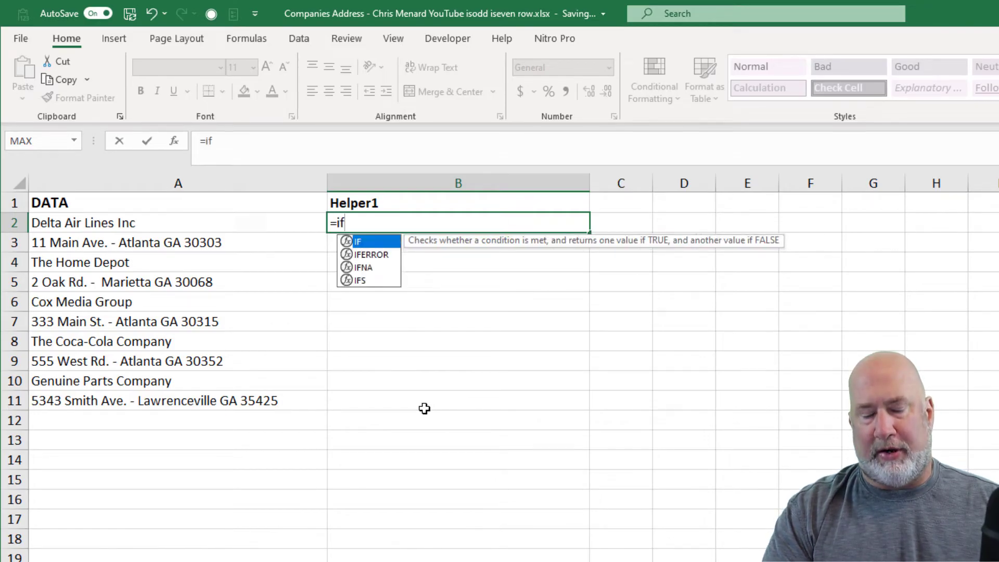
key(Tab)
text(is)
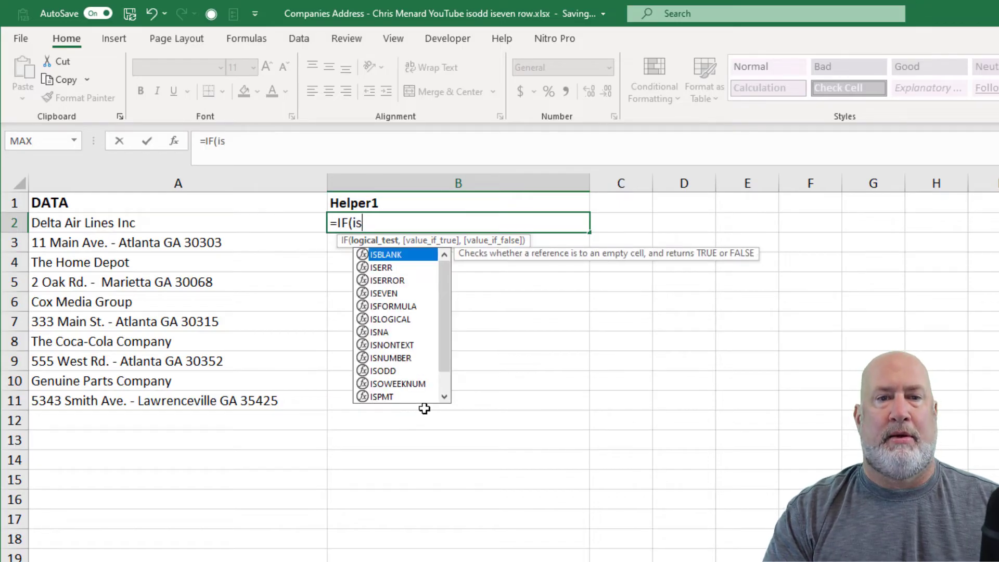
text(odd)
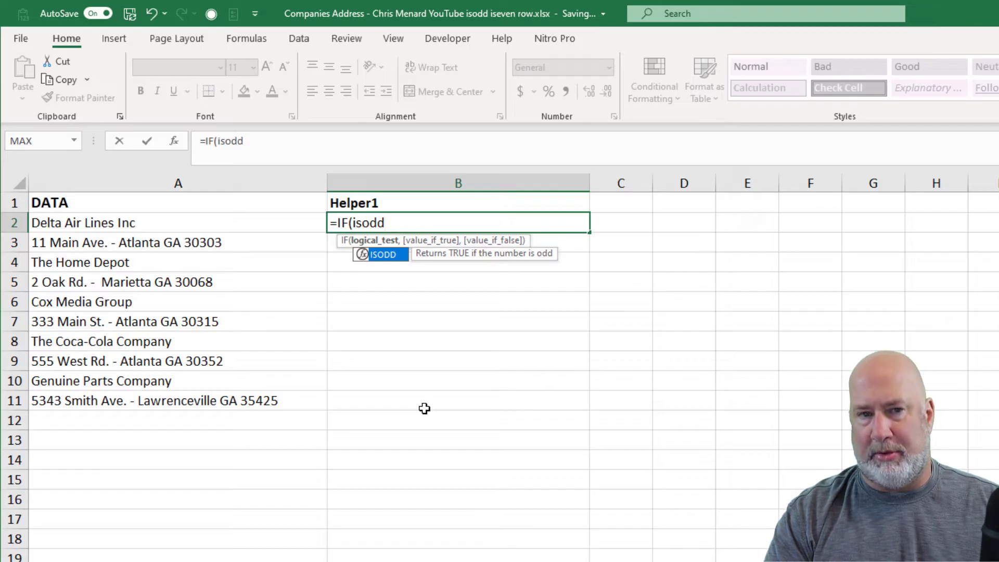
key(Tab)
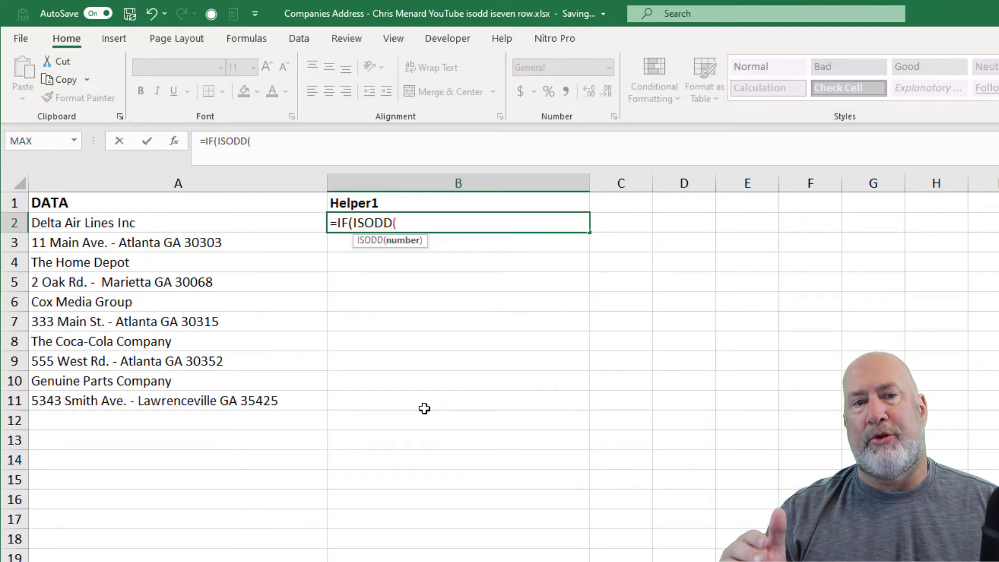
text(r)
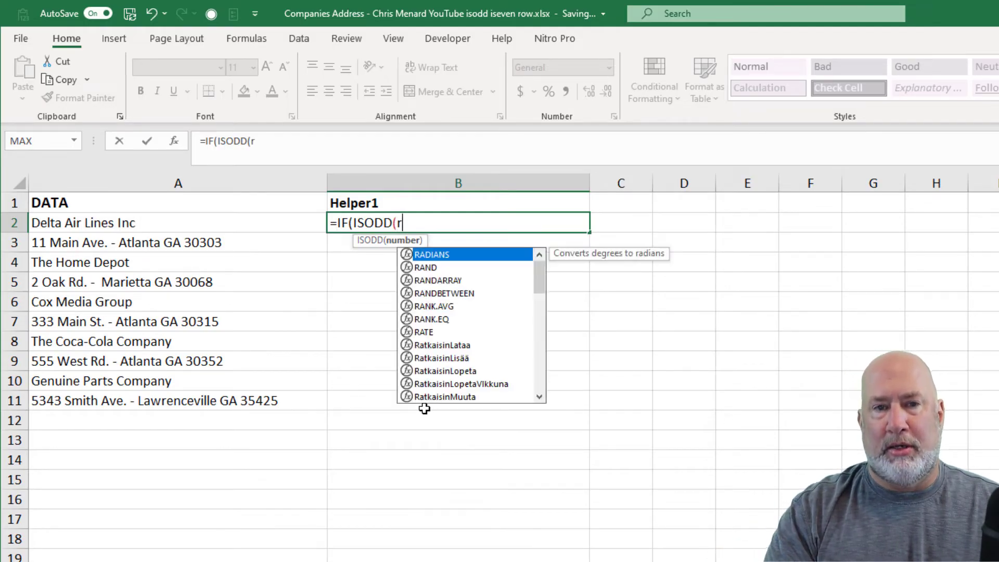
text(ow())
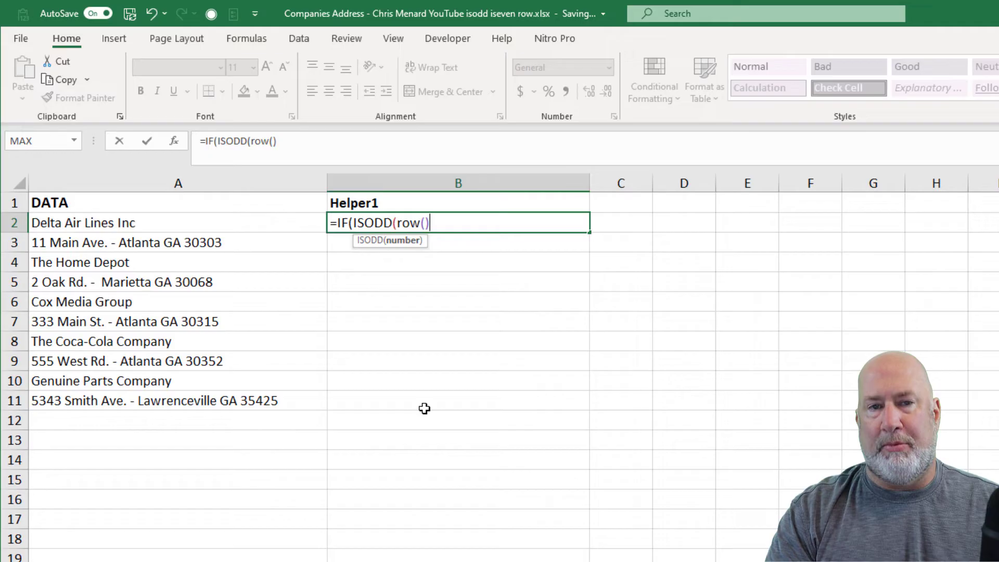
text(),)
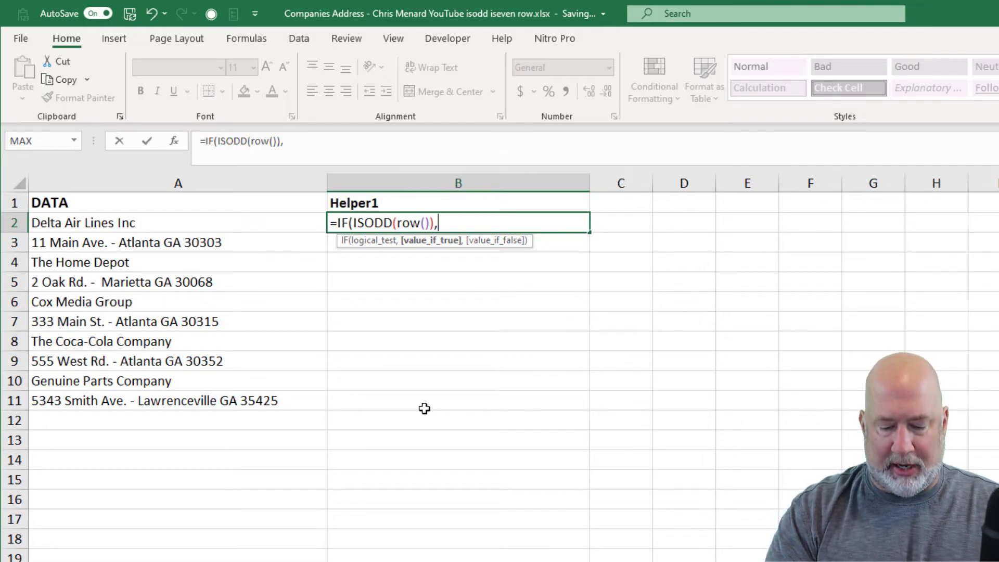
text(A2)
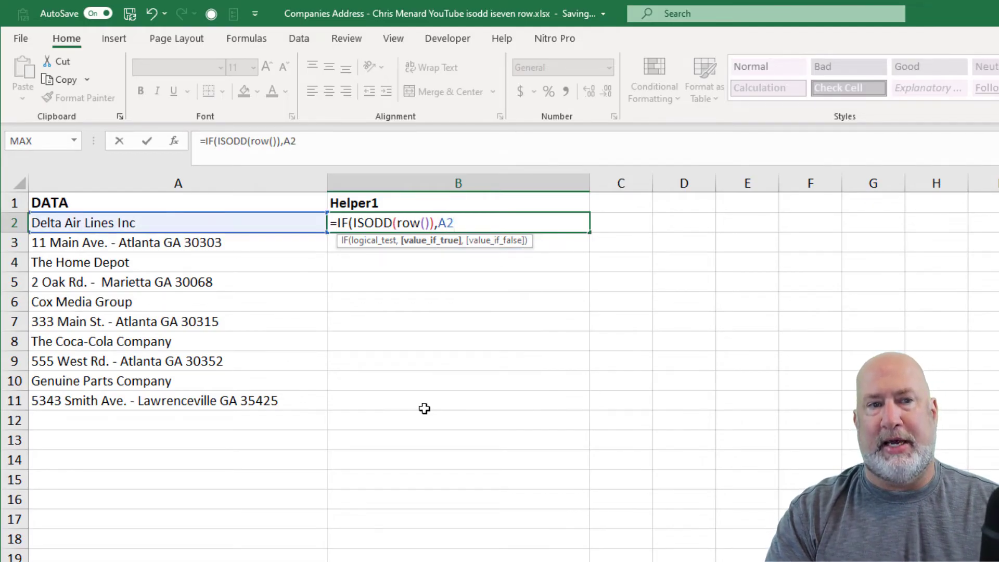
text(,"")
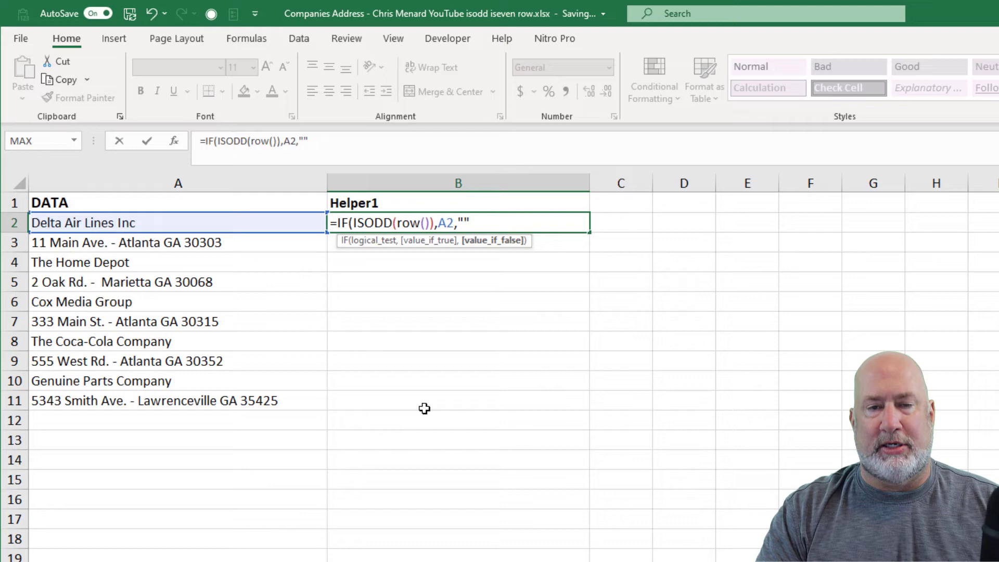
key(Return)
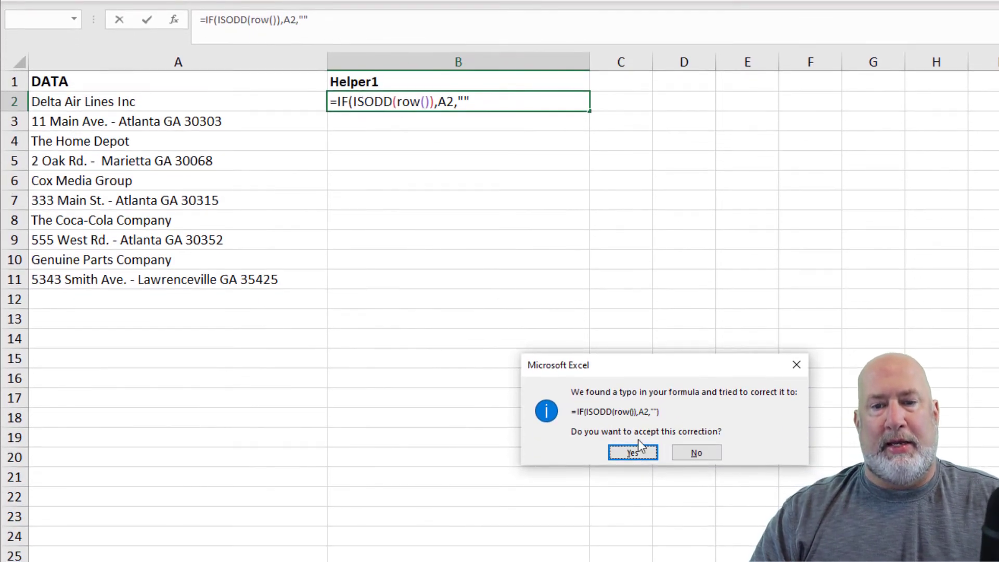
click(636, 451)
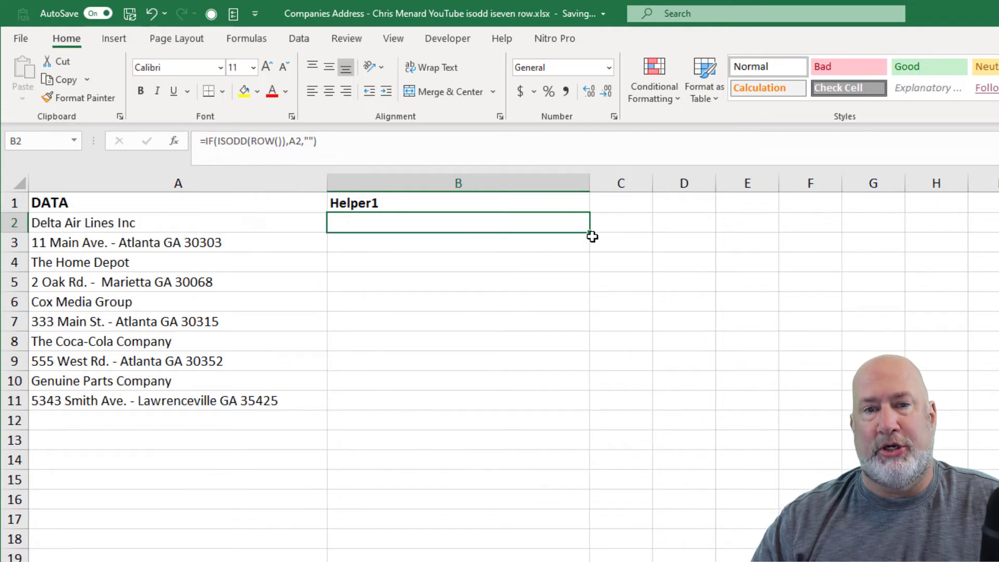
drag(588, 236, 586, 251)
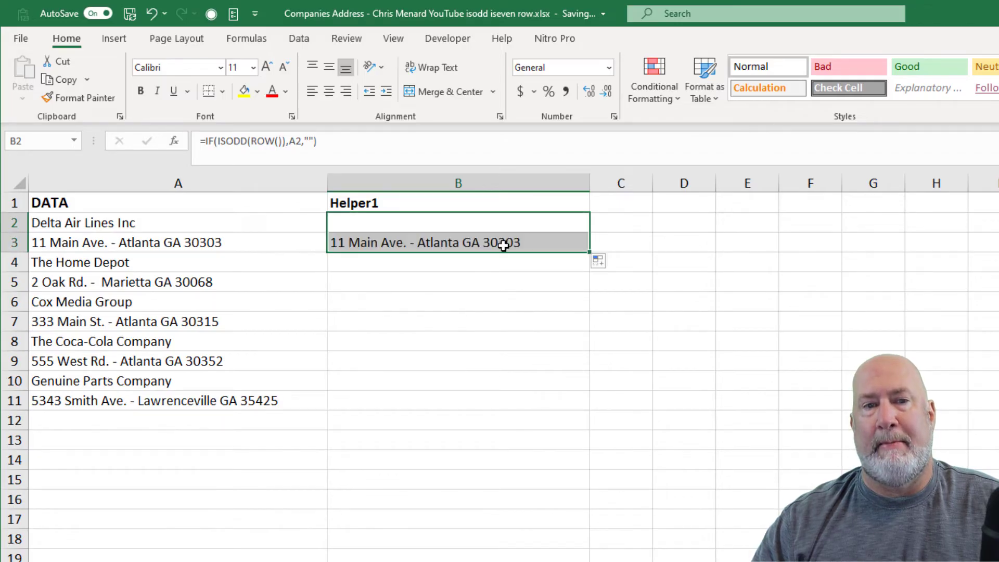
click(504, 245)
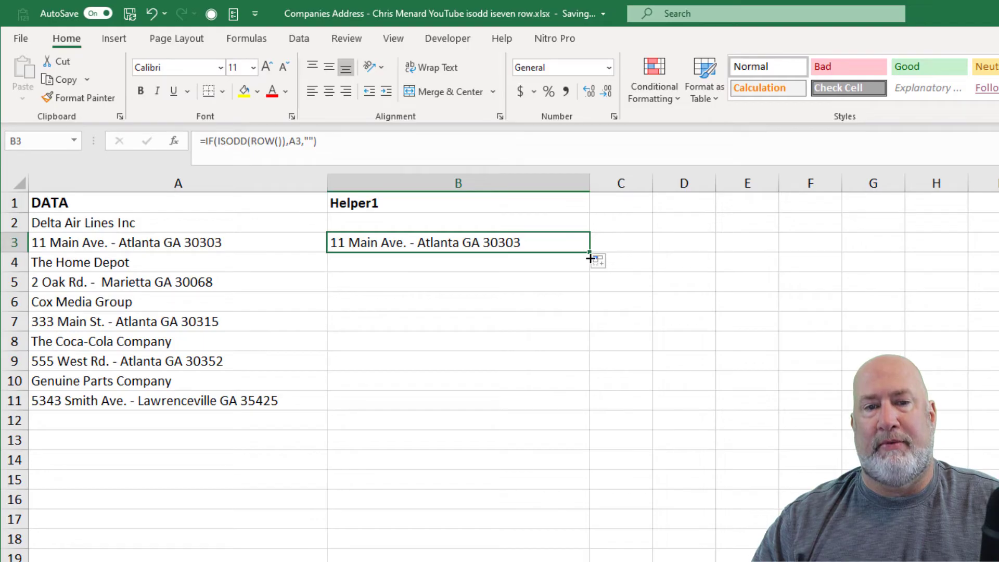
drag(590, 258, 575, 403)
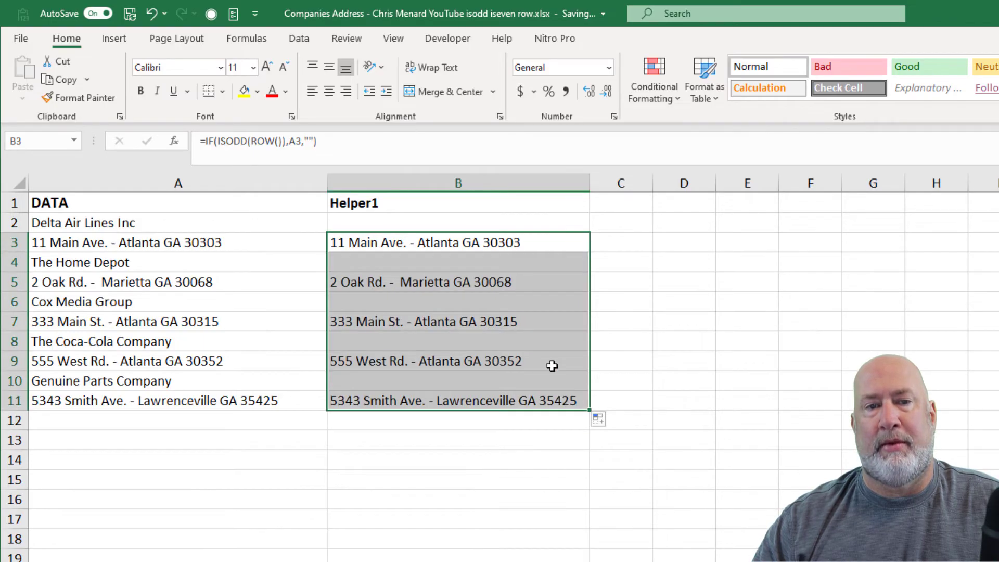
click(514, 268)
key(Up)
key(Up)
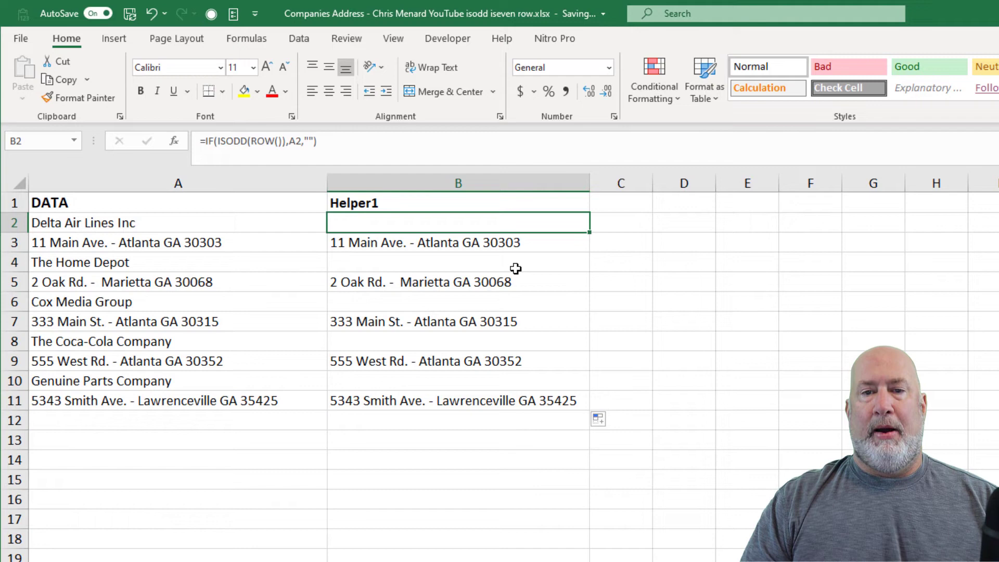
key(Right)
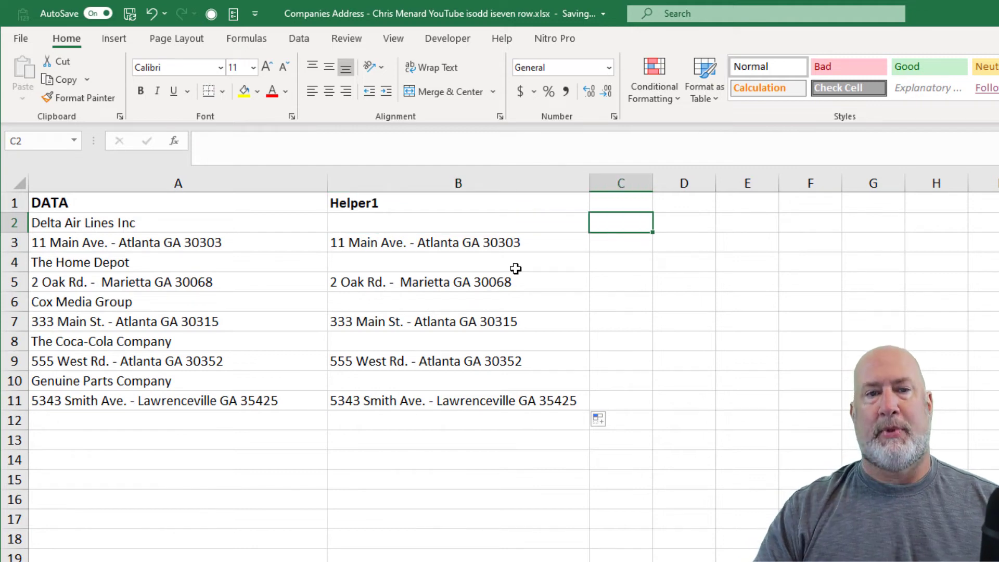
click(250, 250)
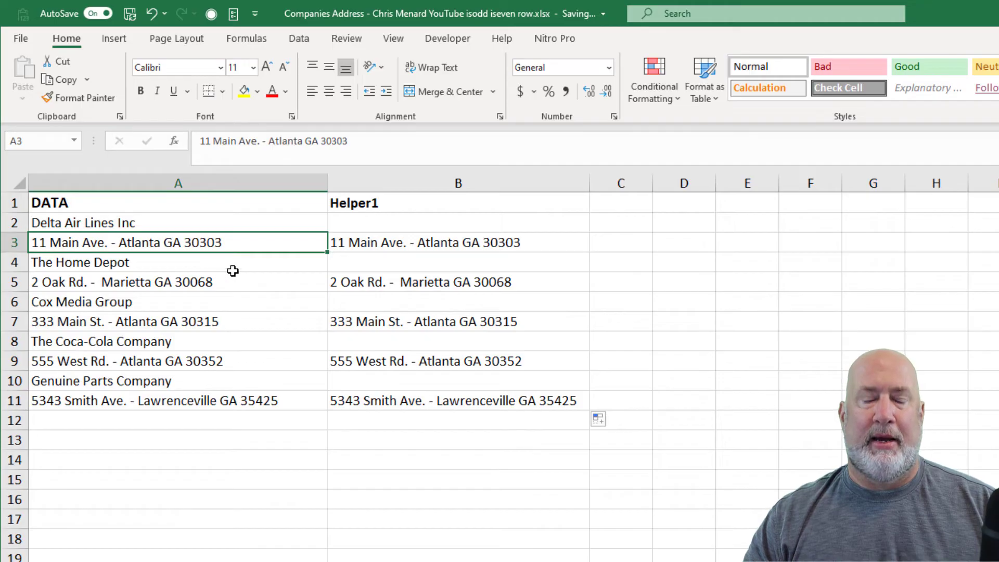
click(388, 227)
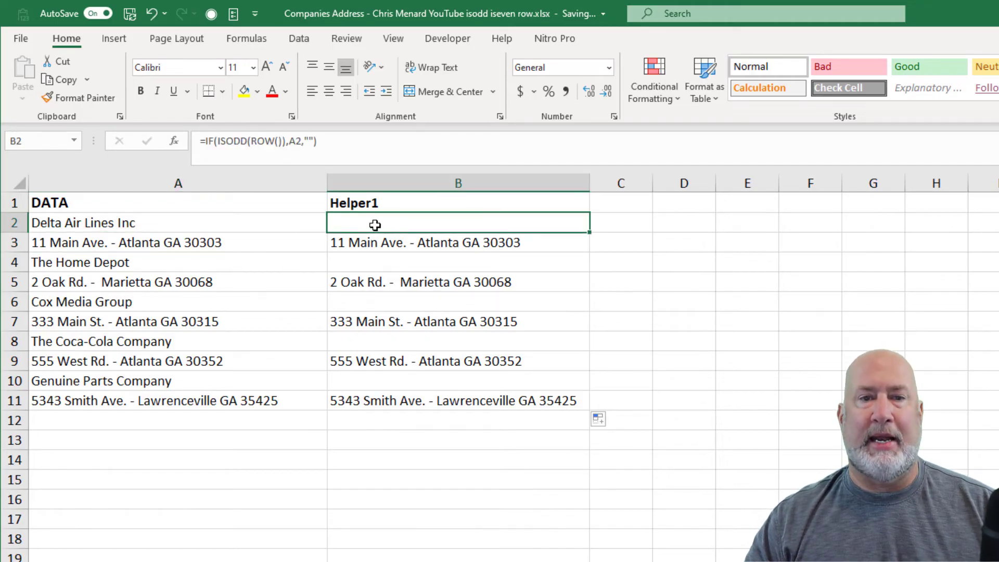
click(251, 207)
click(386, 223)
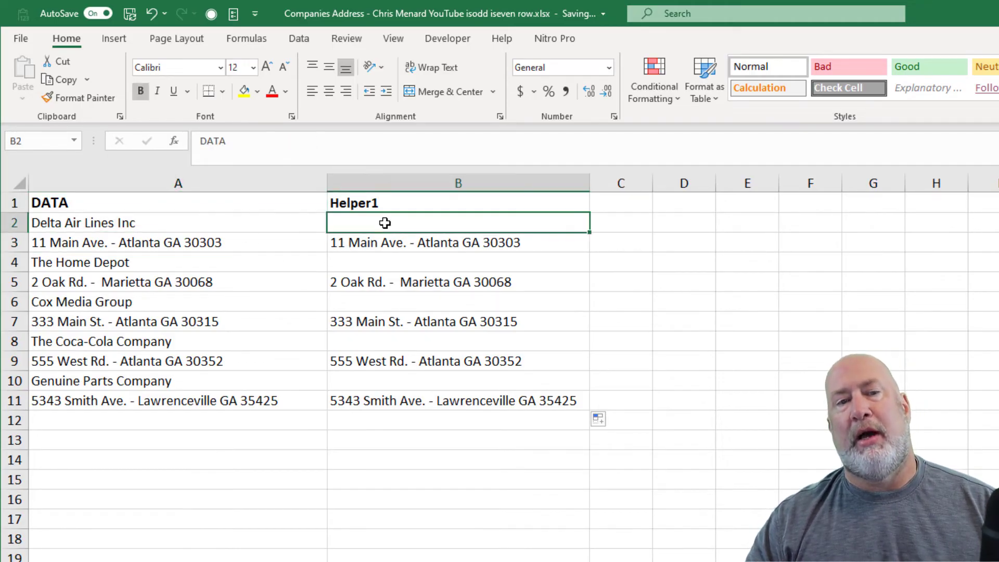
click(196, 240)
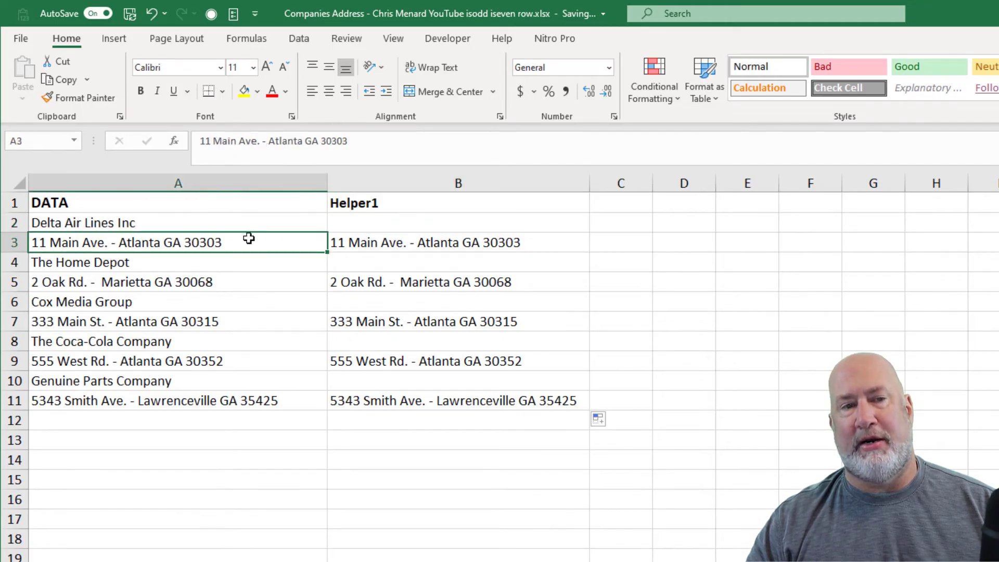
click(429, 225)
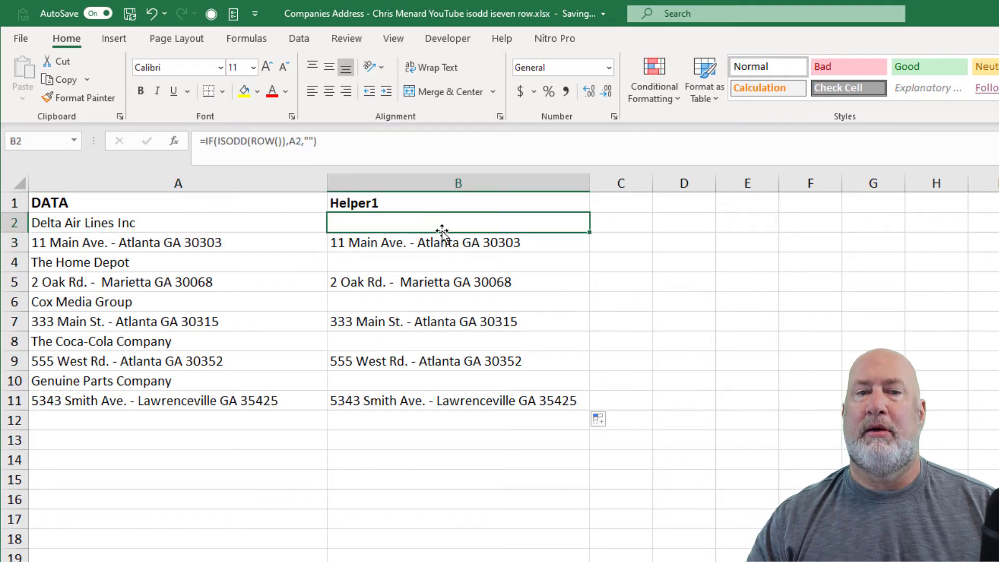
drag(444, 229, 429, 404)
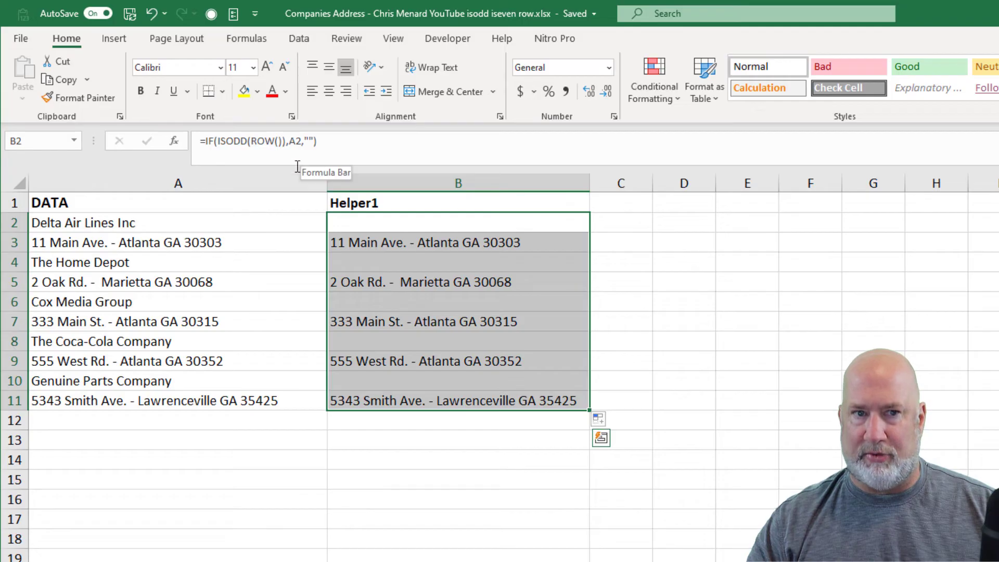
Copy Helper1 cells B2:B11 and paste them back as plain values
click(391, 221)
drag(392, 222, 398, 397)
right_click(406, 301)
click(446, 333)
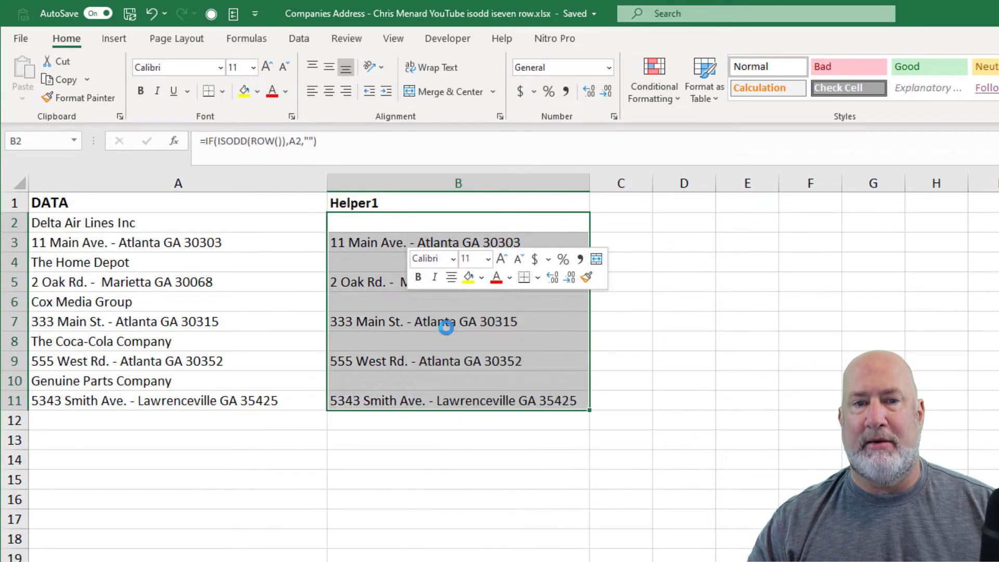
right_click(441, 257)
click(500, 336)
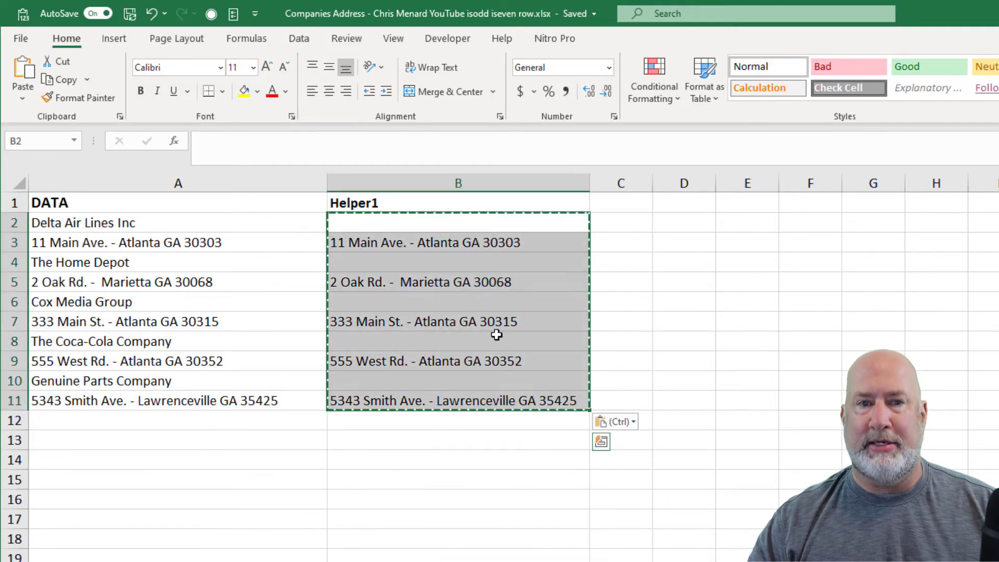
click(471, 245)
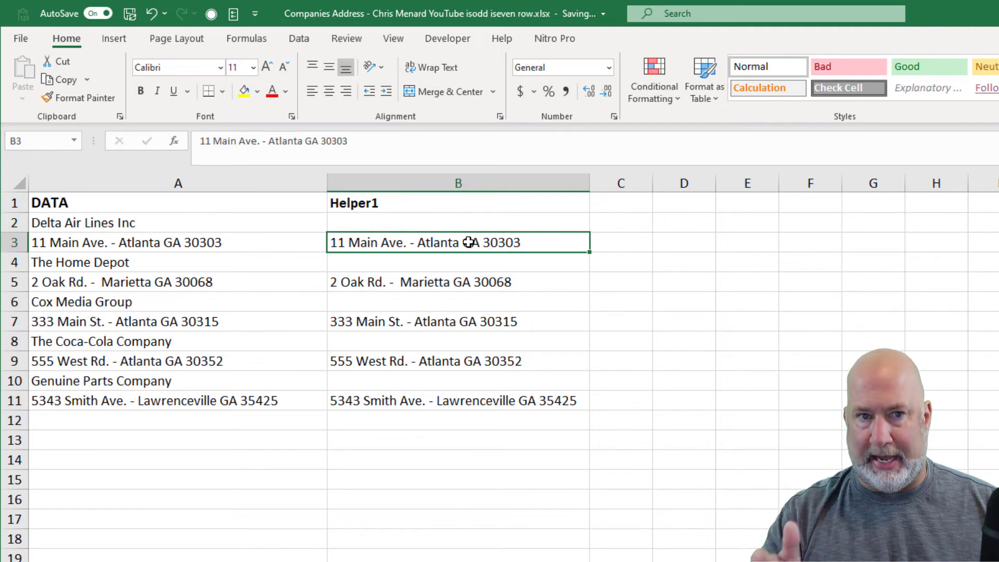
Delete cell B2 shifting cells up, then check each address sits beside its company
click(456, 226)
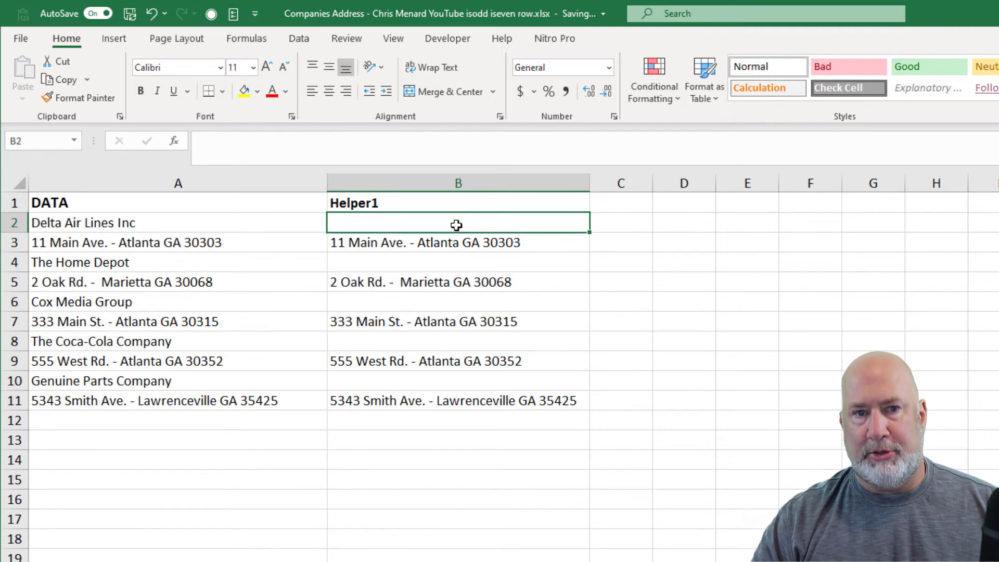
right_click(457, 225)
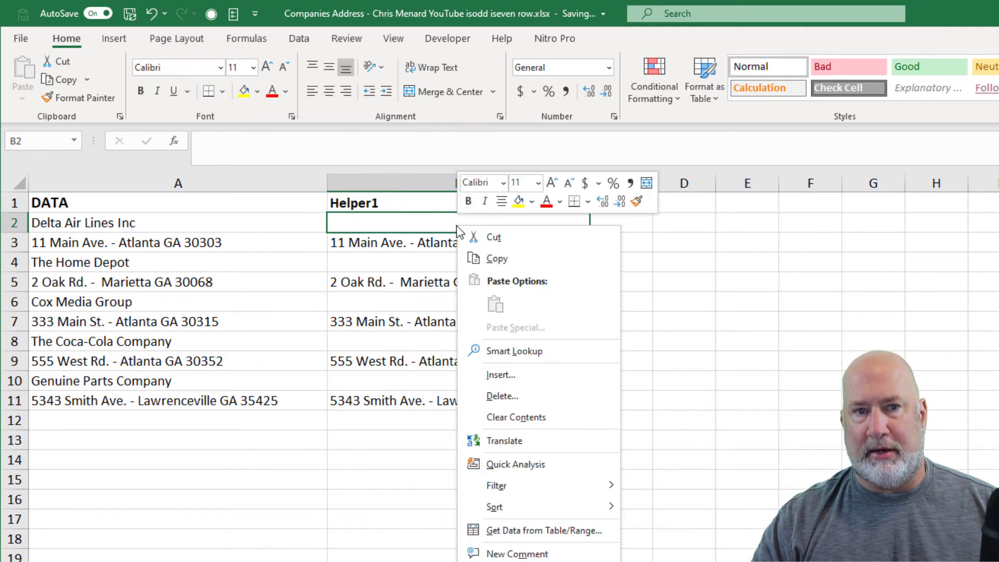
click(502, 397)
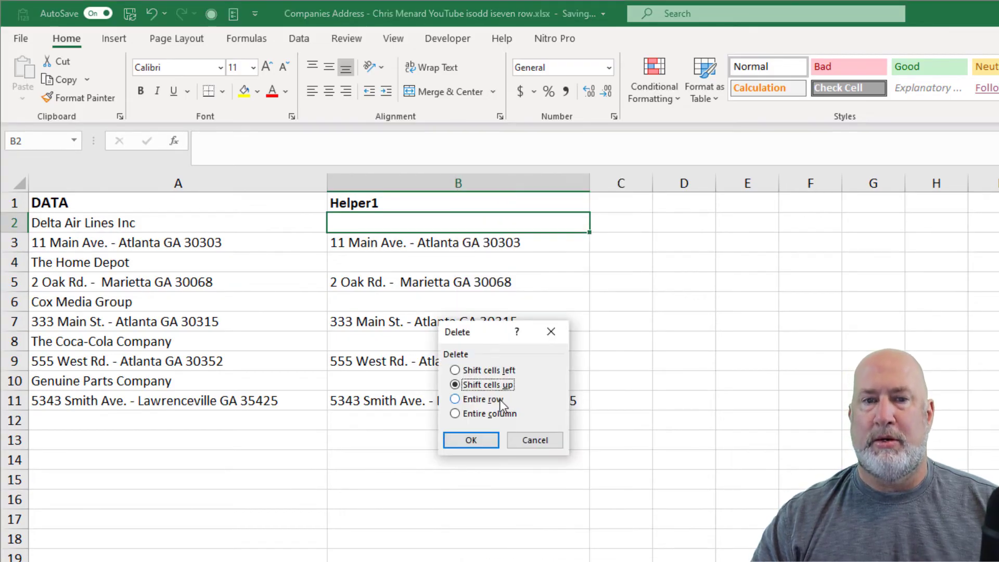
click(482, 441)
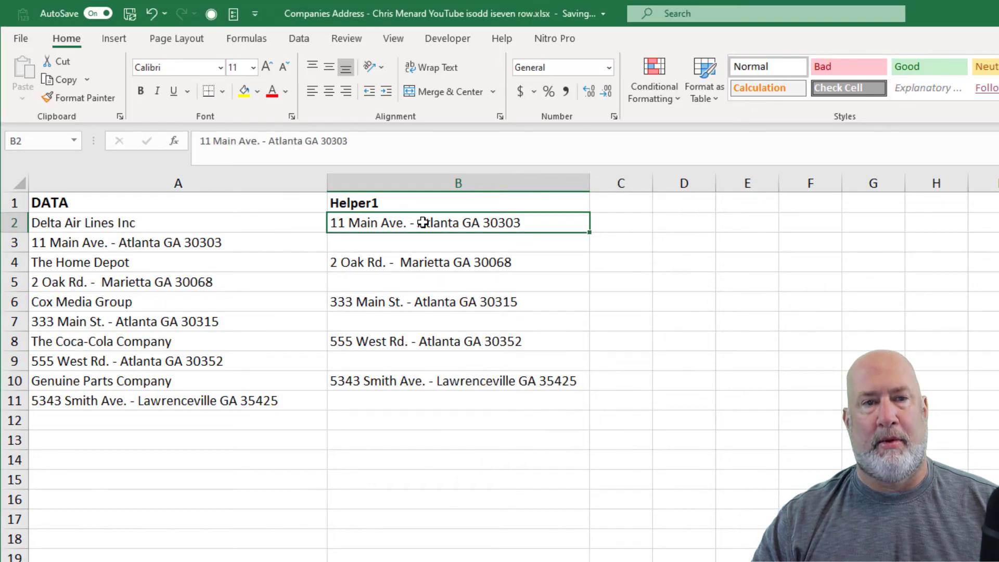
click(236, 221)
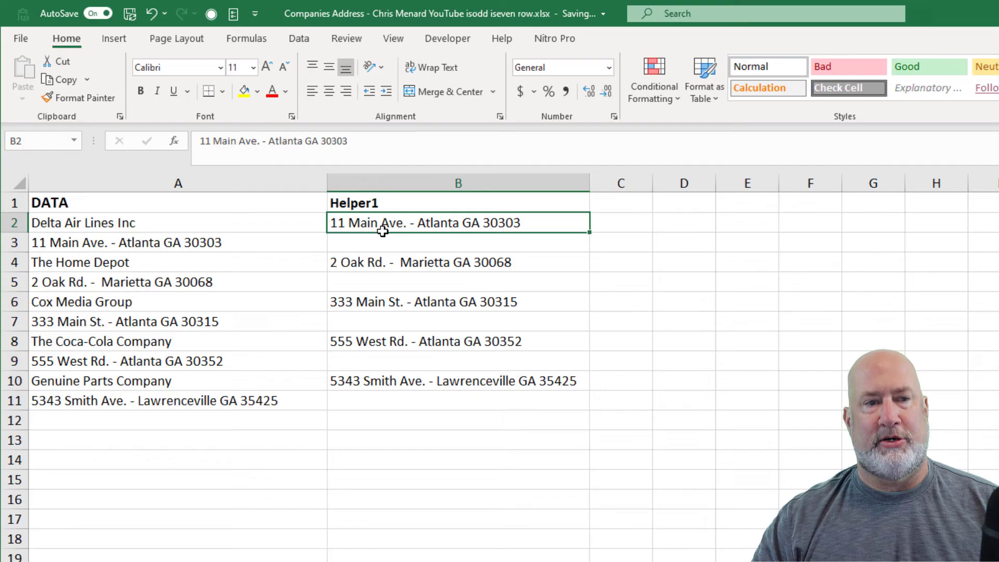
click(229, 265)
click(376, 268)
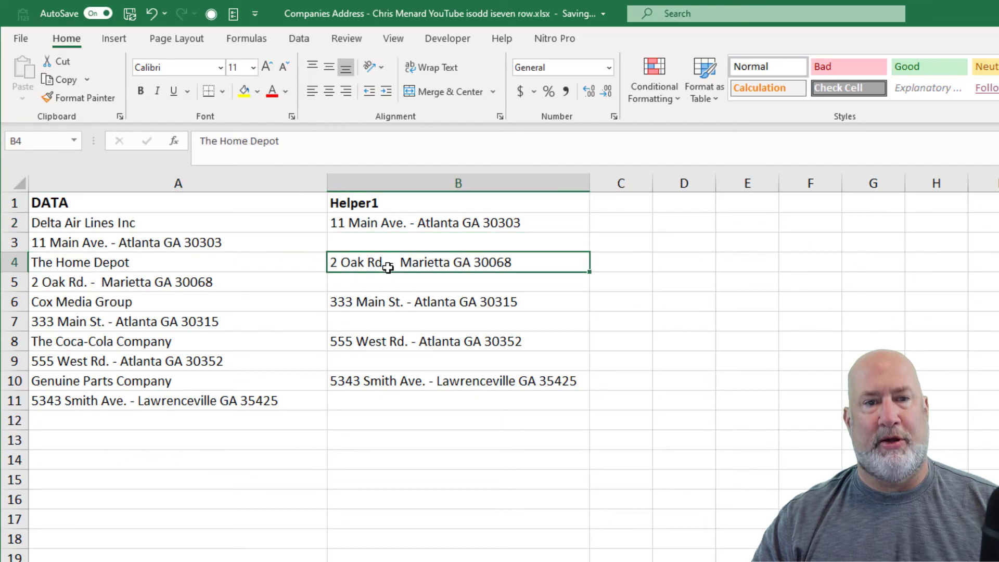
click(392, 240)
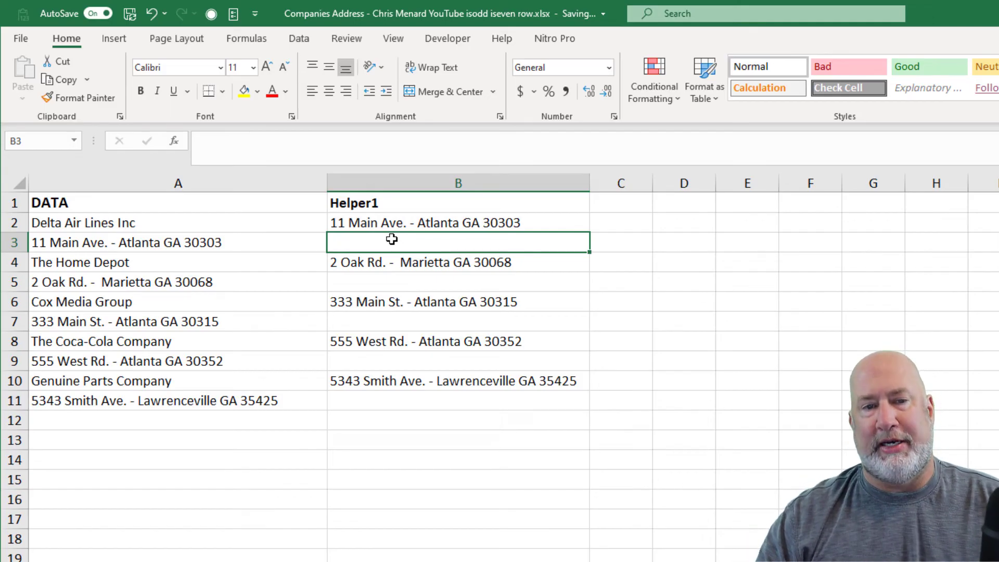
click(397, 322)
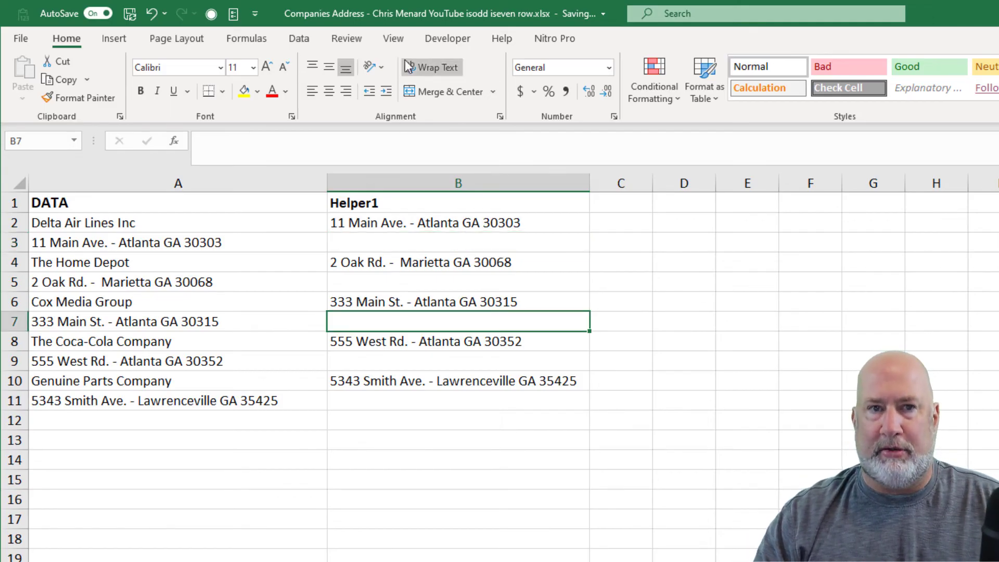
Filter the sheet to show only rows where Helper1 is blank
click(310, 38)
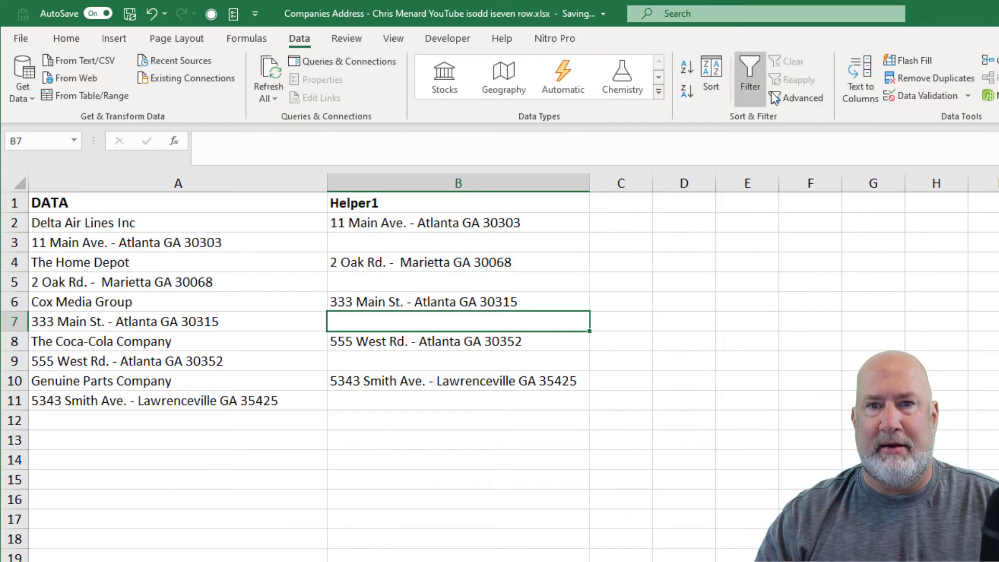
click(750, 89)
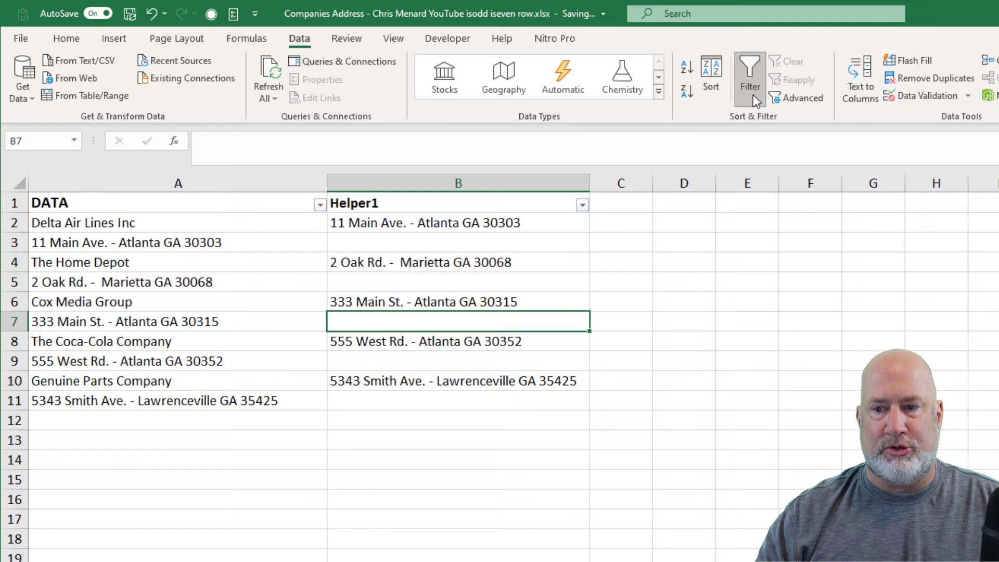
click(582, 208)
click(430, 385)
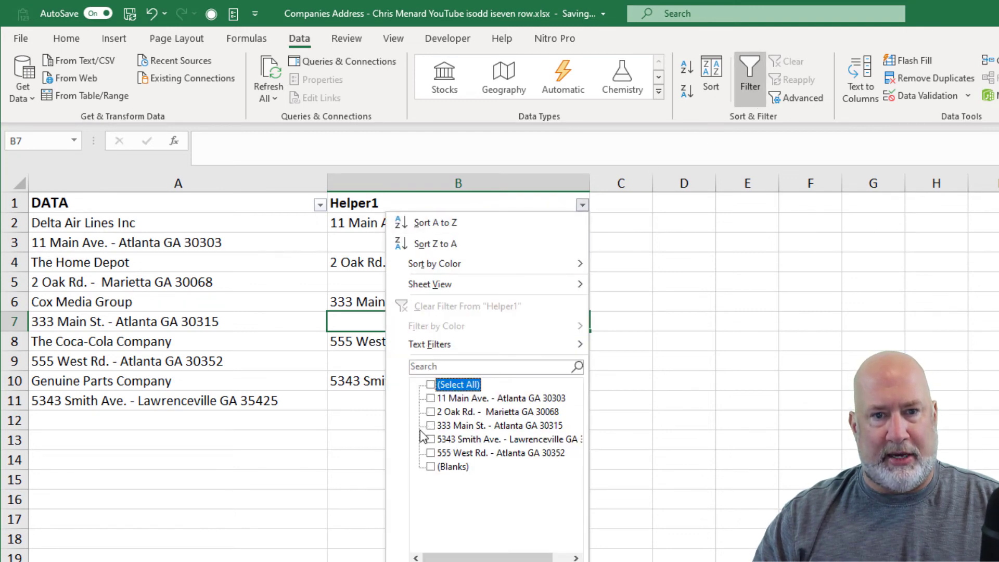
click(432, 467)
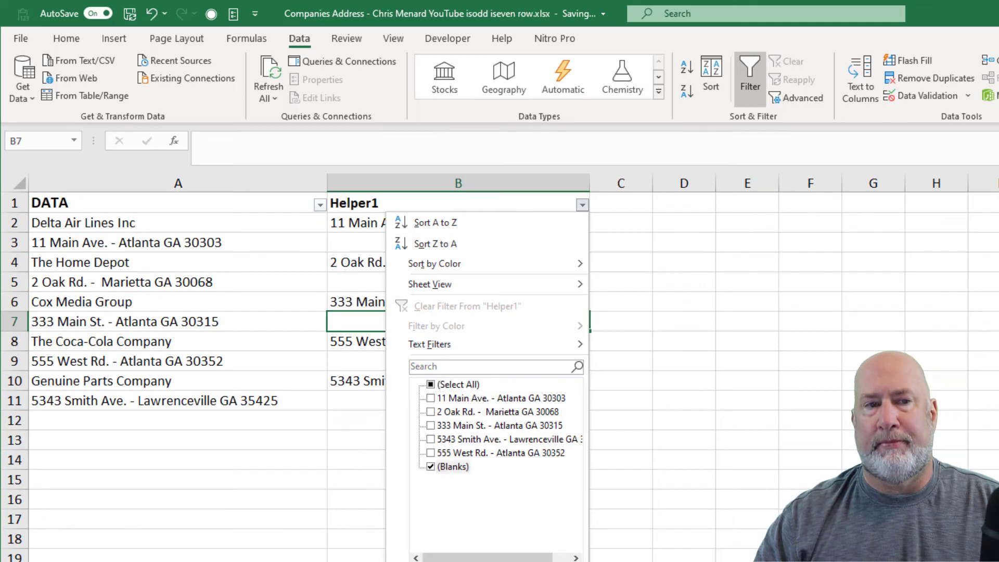
key(Return)
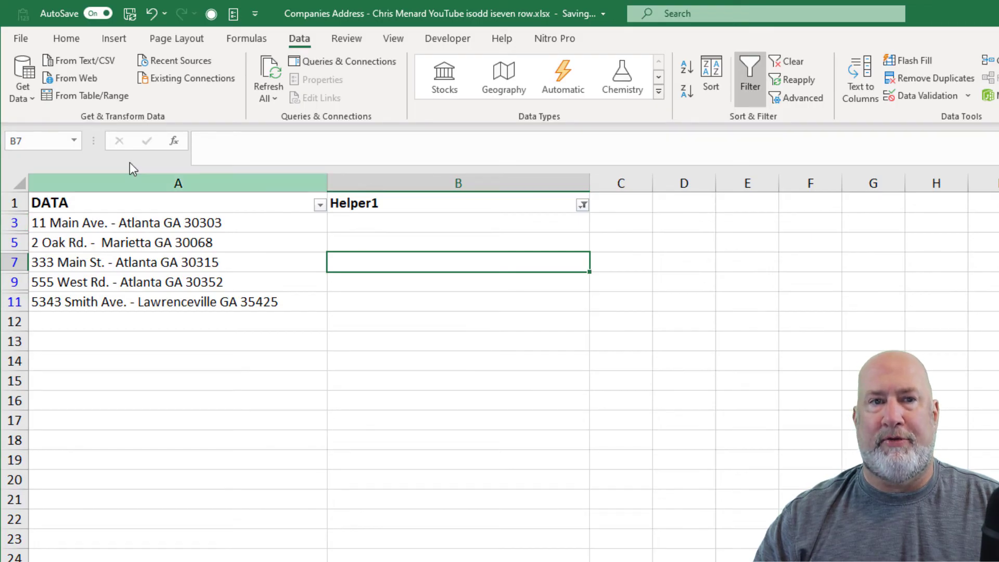
Delete the visible address rows 3–11, then turn the filter off
drag(14, 223, 15, 304)
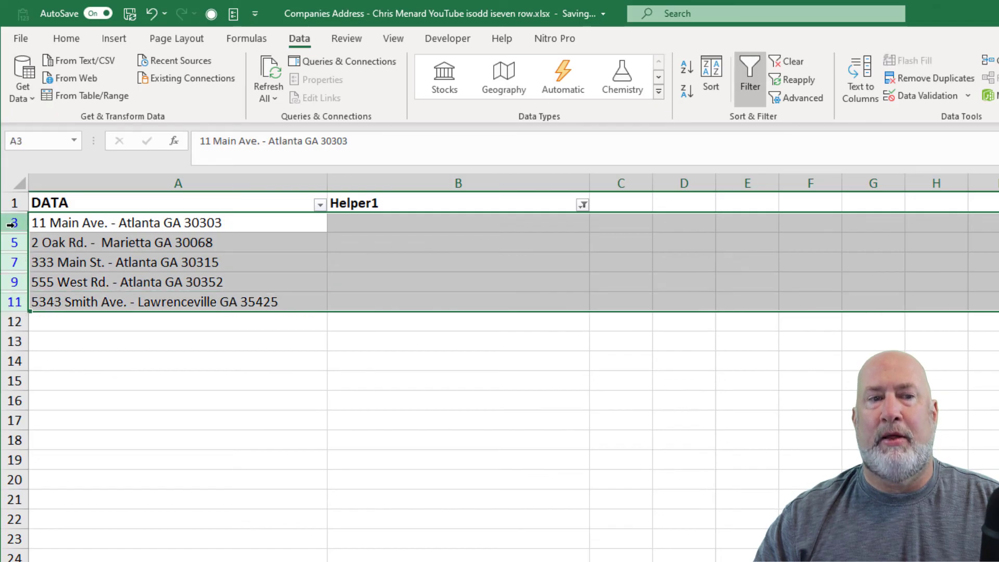
right_click(118, 244)
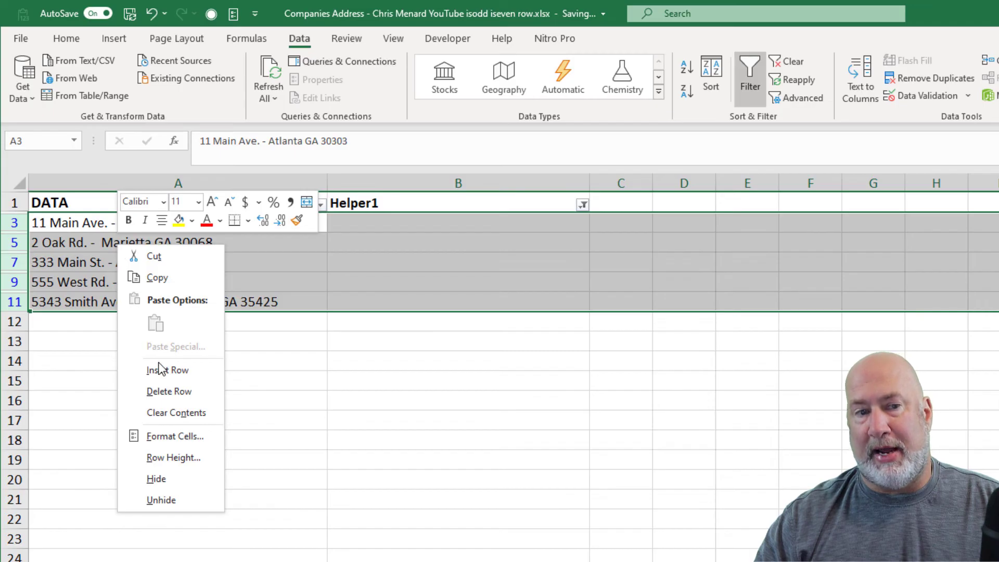
click(169, 392)
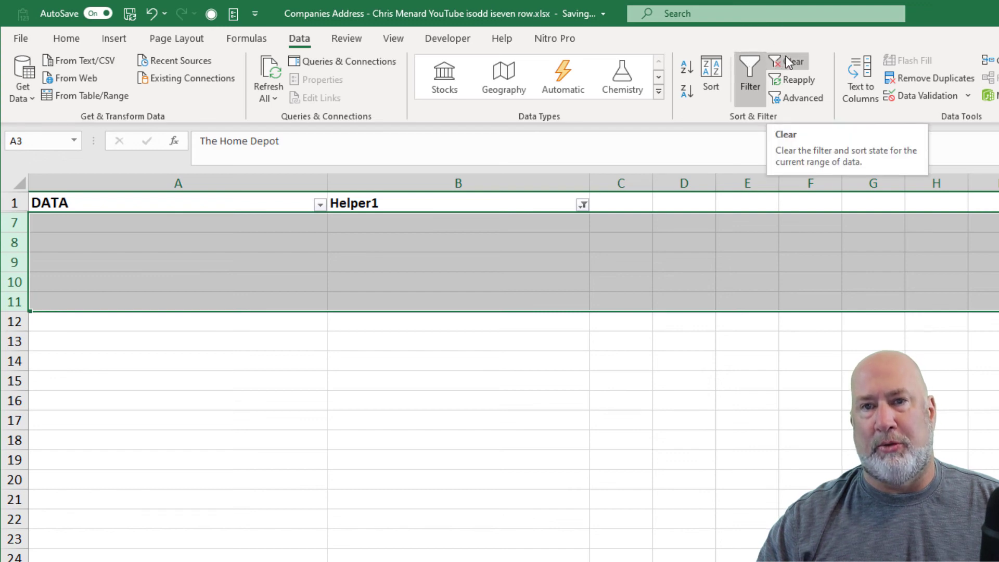
click(752, 78)
click(495, 280)
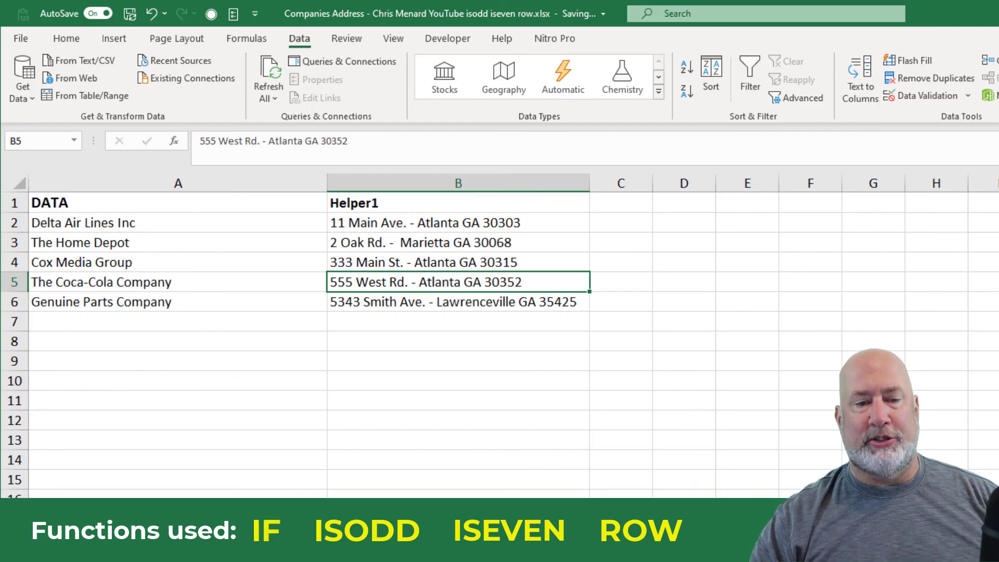
key(ctrl+Page_Down)
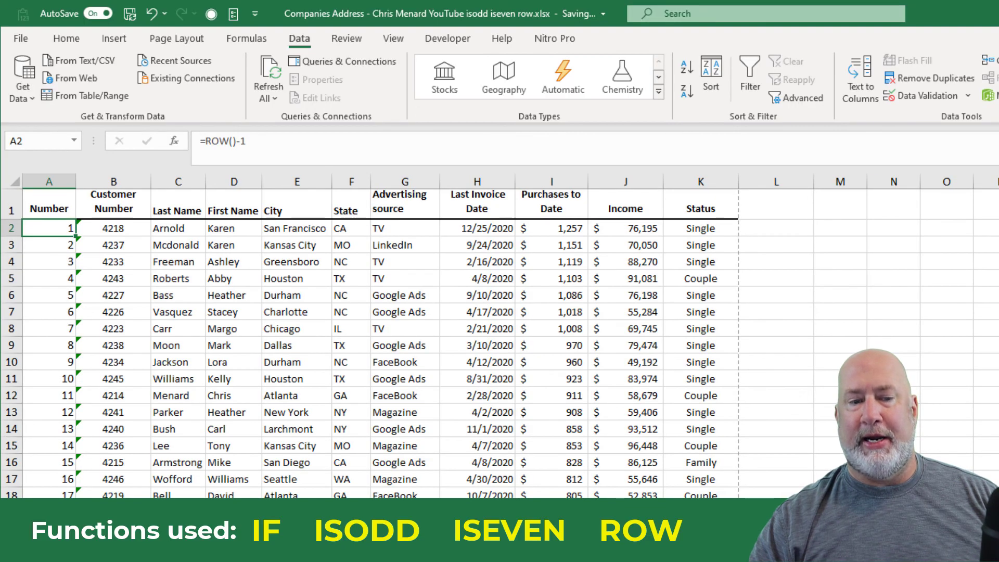
key(ctrl+Page_Up)
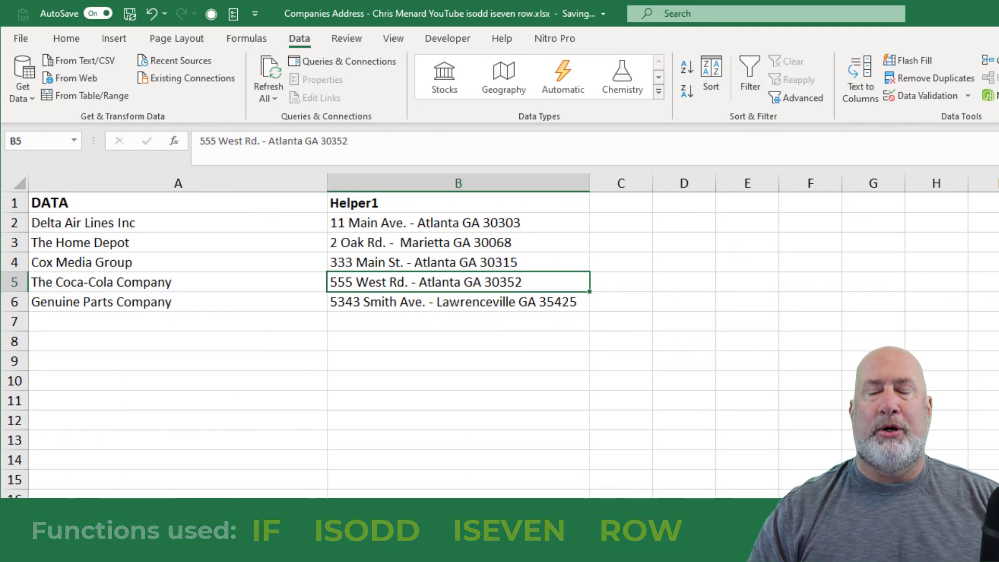